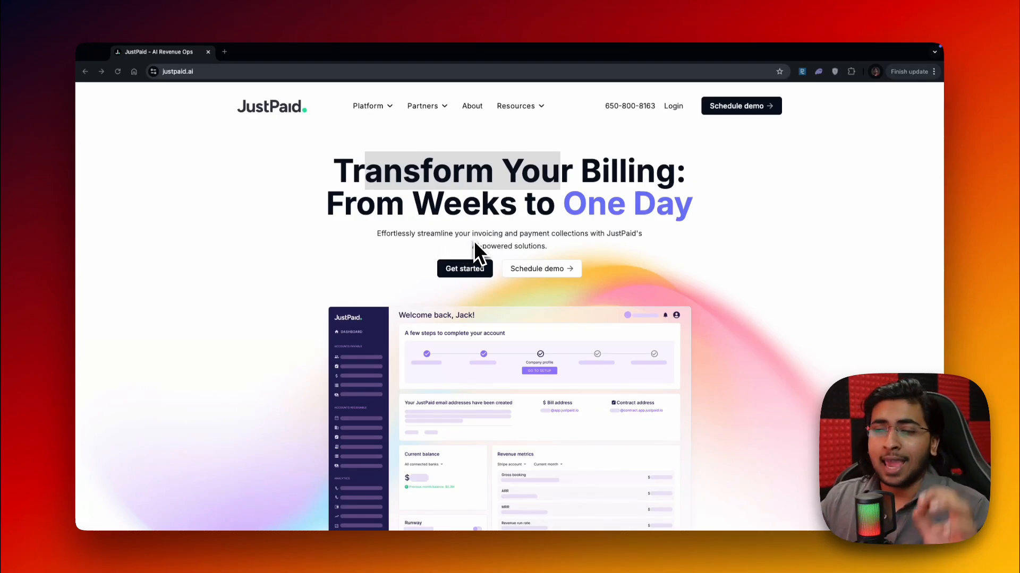
click(474, 241)
double_click(474, 239)
click(403, 202)
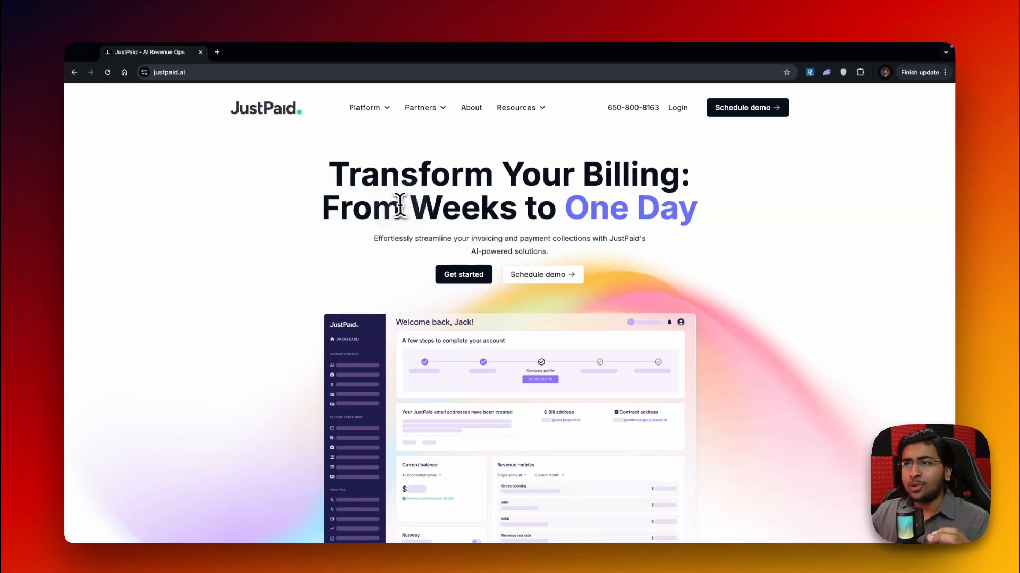
drag(328, 175, 629, 183)
click(606, 177)
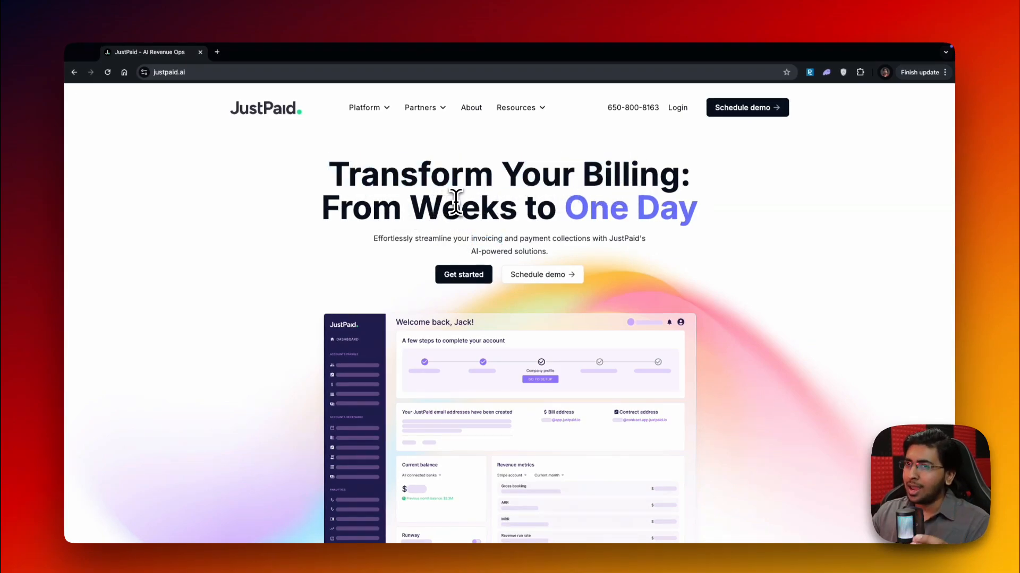
click(222, 77)
click(237, 124)
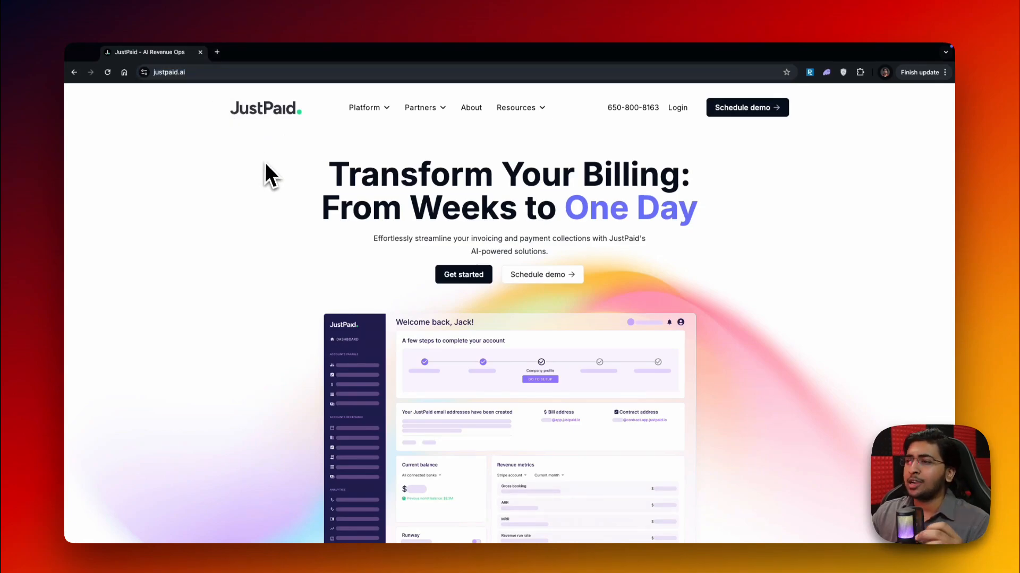
scroll(278, 180, down, 10)
scroll(282, 185, up, 10)
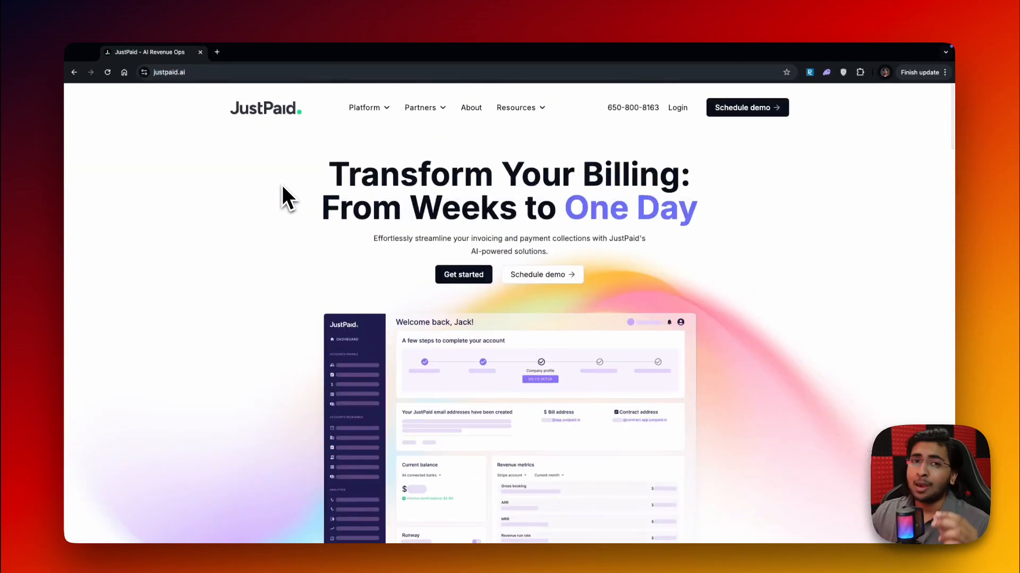
Log in to JustPaid with Google, choosing the account that uses the justpaid.ai work e-mail
click(673, 109)
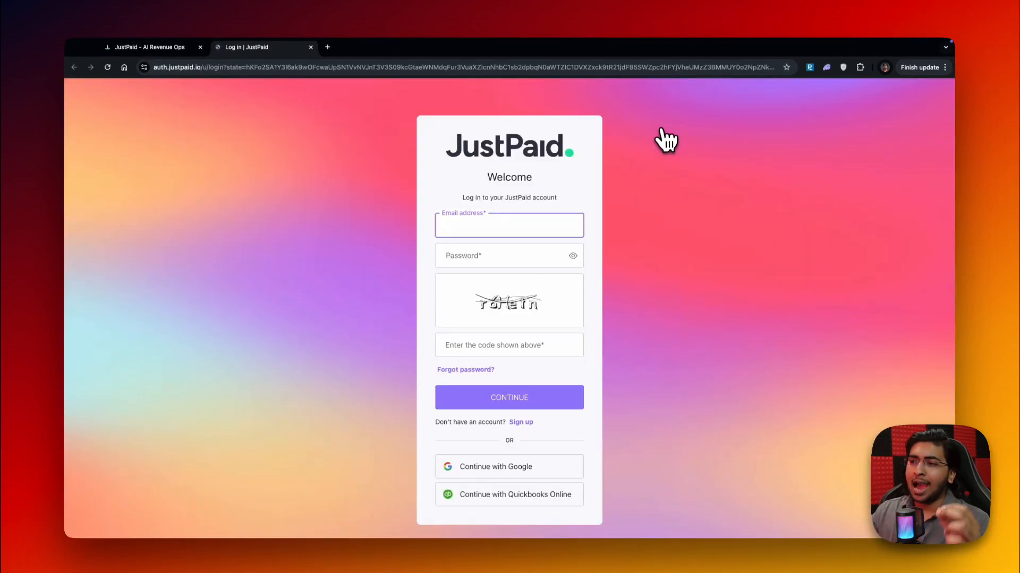
click(492, 467)
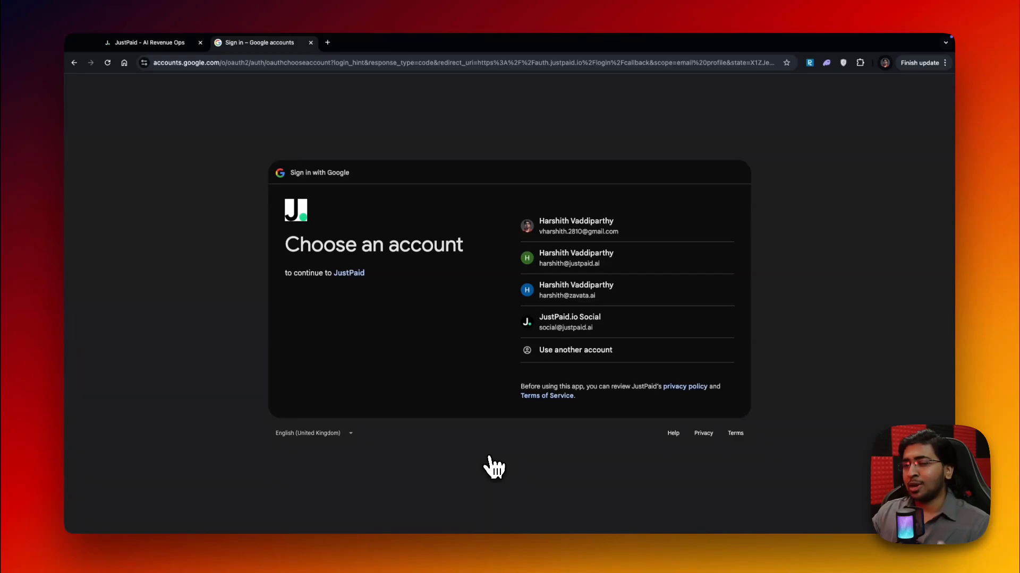
click(544, 263)
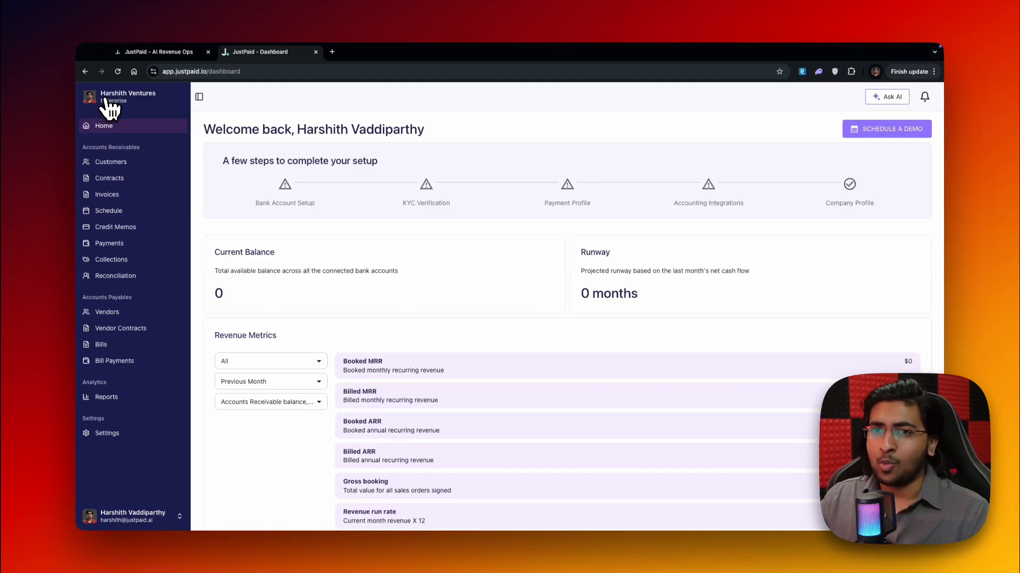
Go to the customers list under Accounts Receivables and start creating a new customer
click(123, 197)
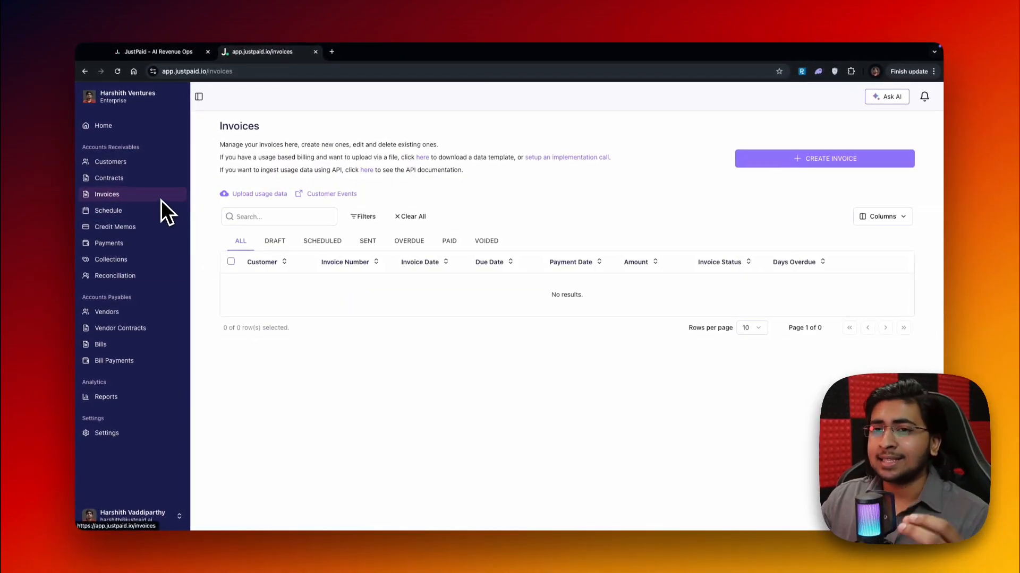
click(128, 162)
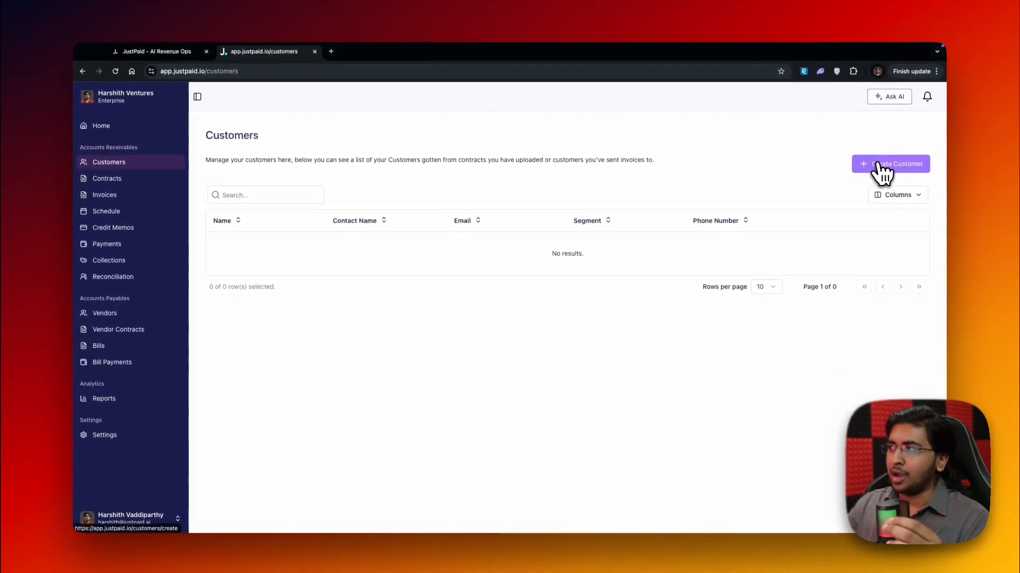
click(880, 167)
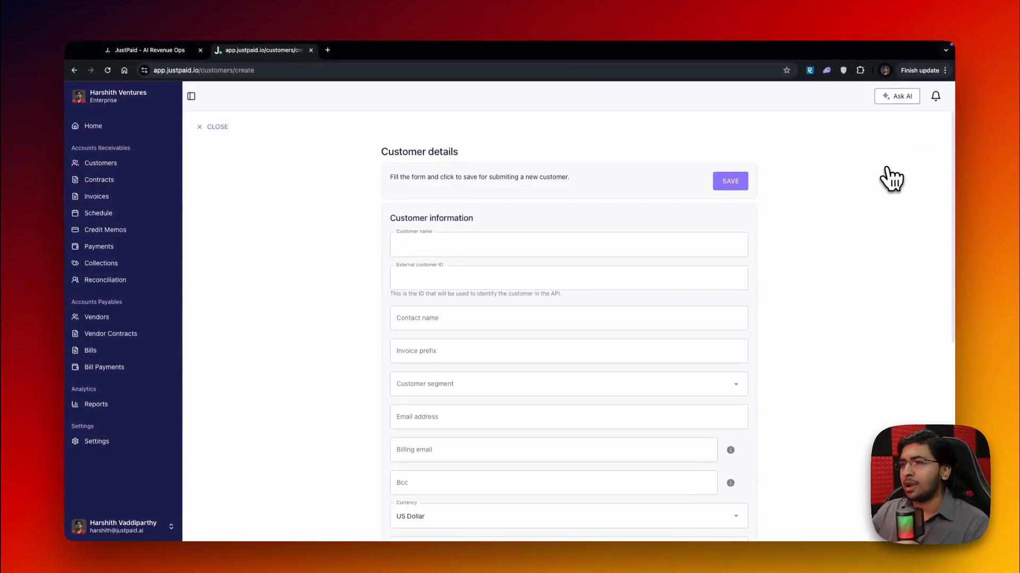
Enter Elon Musk as the customer name, fill in the external customer ID, and enter Elon as the contact name
click(655, 236)
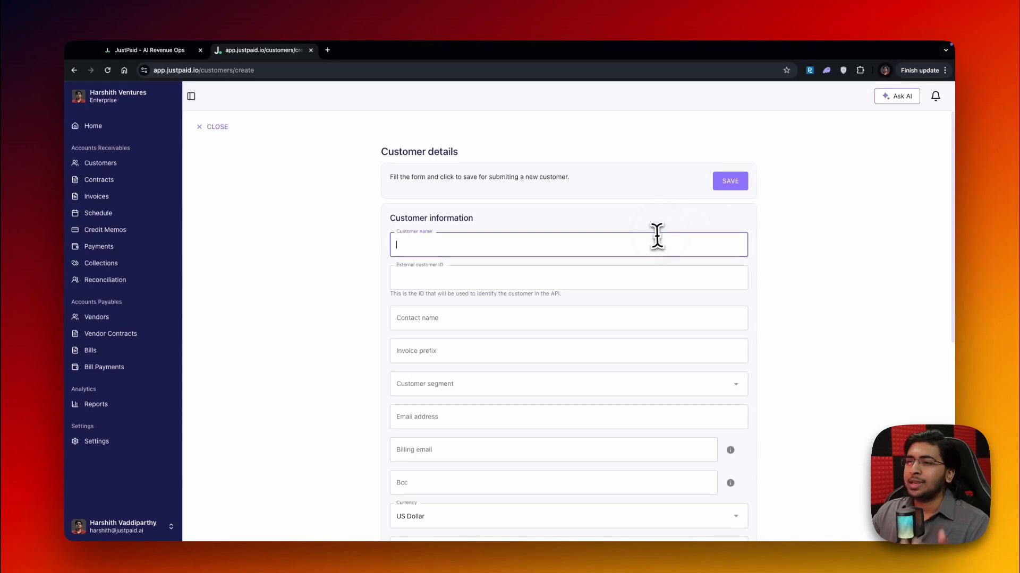
text(El)
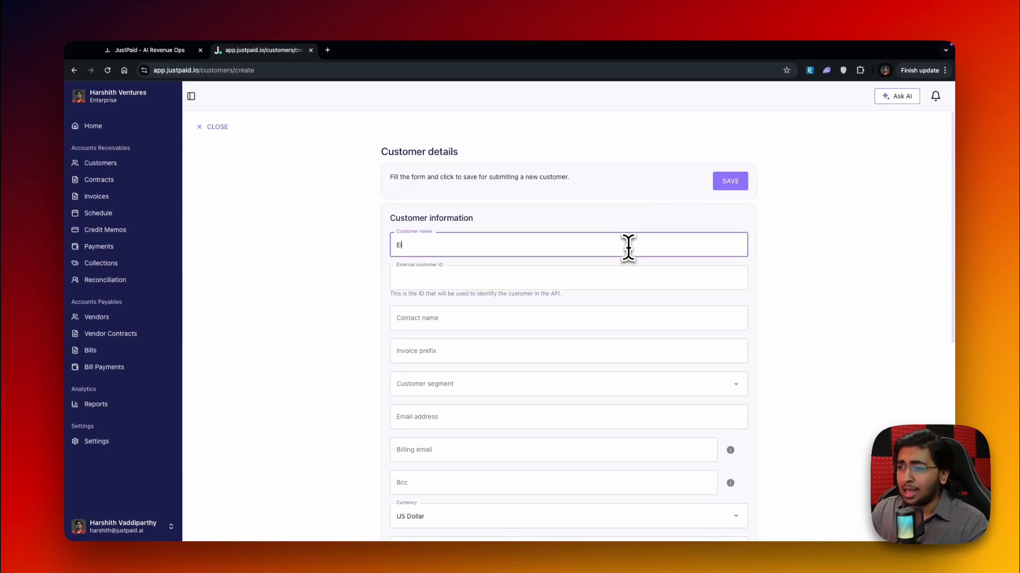
text(on Musk)
key(Tab)
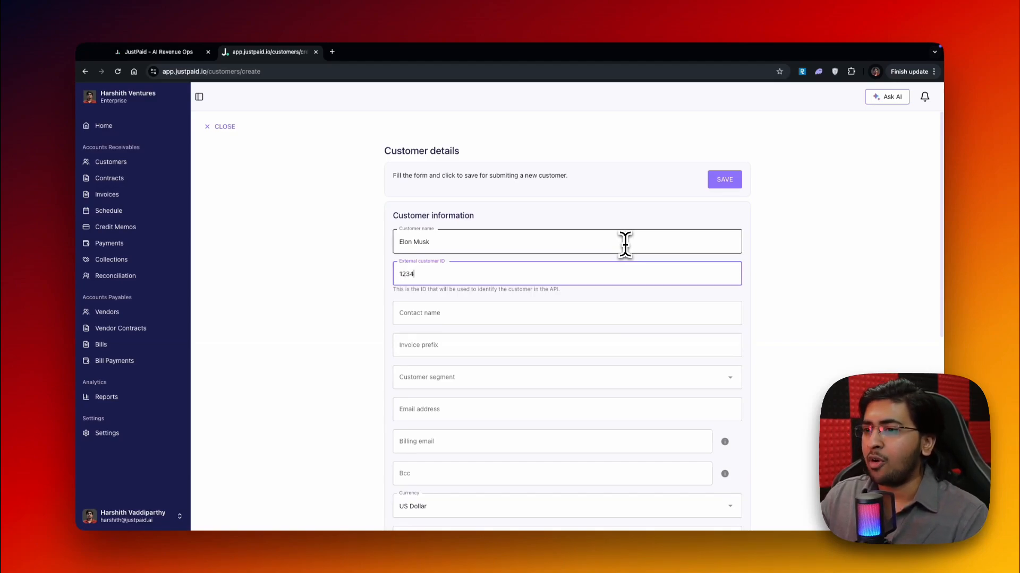
key(Tab)
scroll(579, 282, down, 1)
text(Elon)
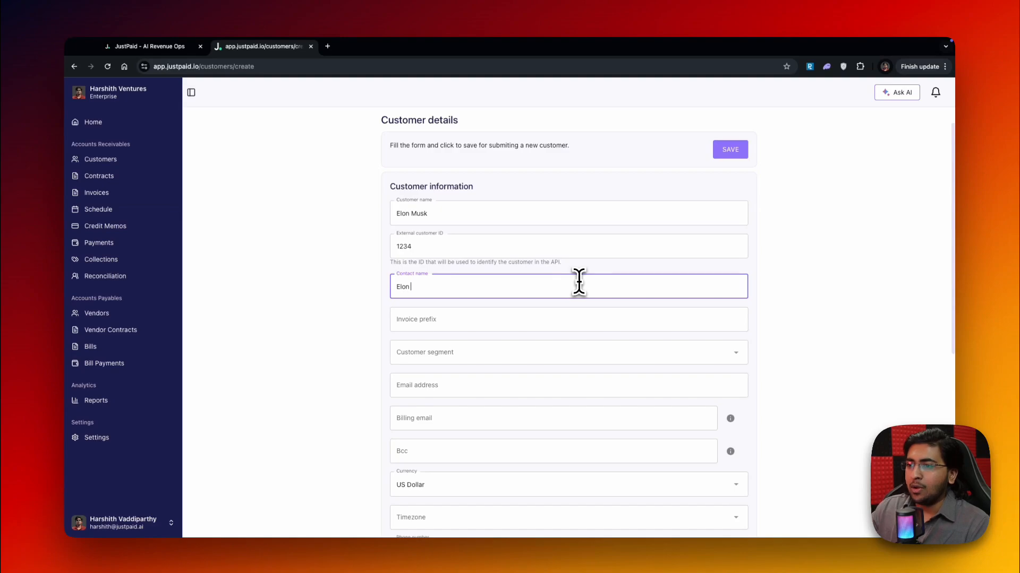
Examine the remaining customer form fields, including customer segment, e-mails, currency, timezone, billing address and internal team contact
scroll(510, 277, down, 3)
scroll(512, 283, down, 3)
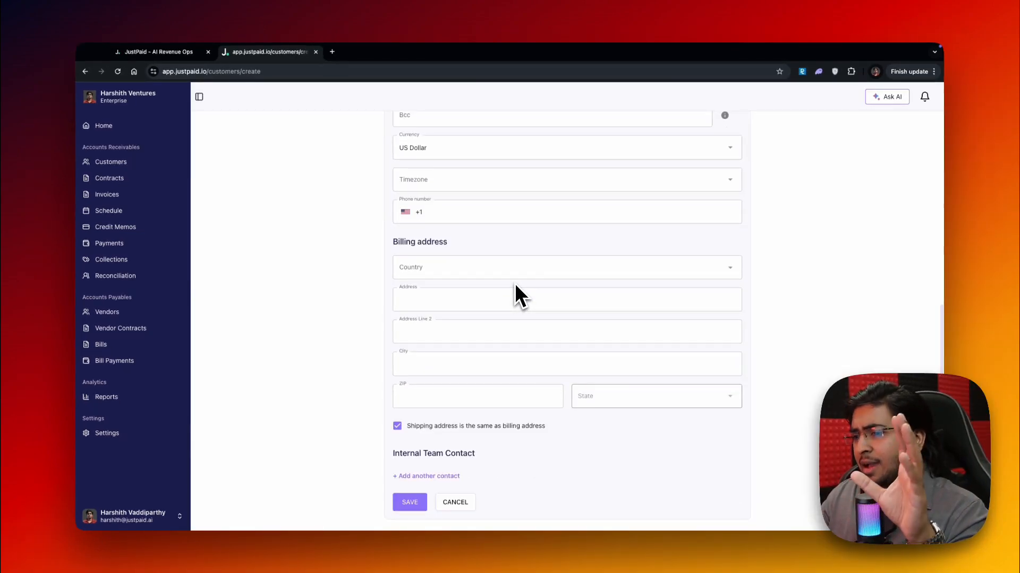
scroll(514, 282, up, 8)
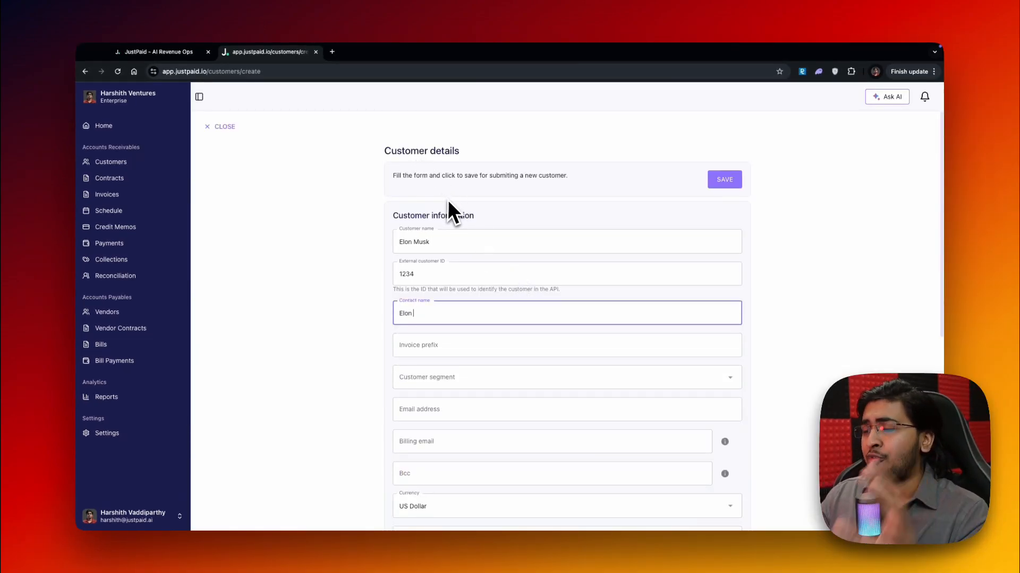
click(429, 242)
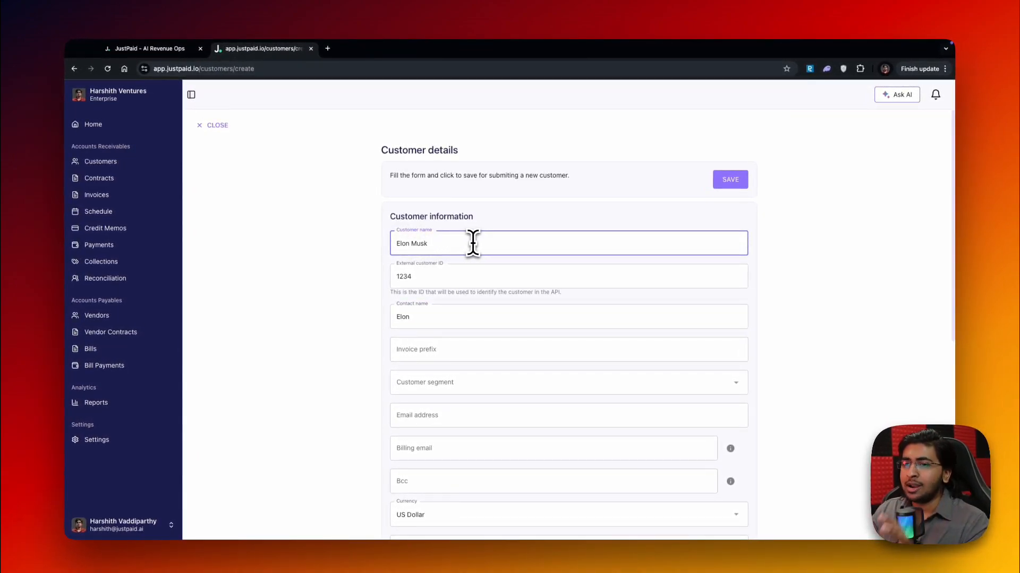
scroll(477, 242, down, 1)
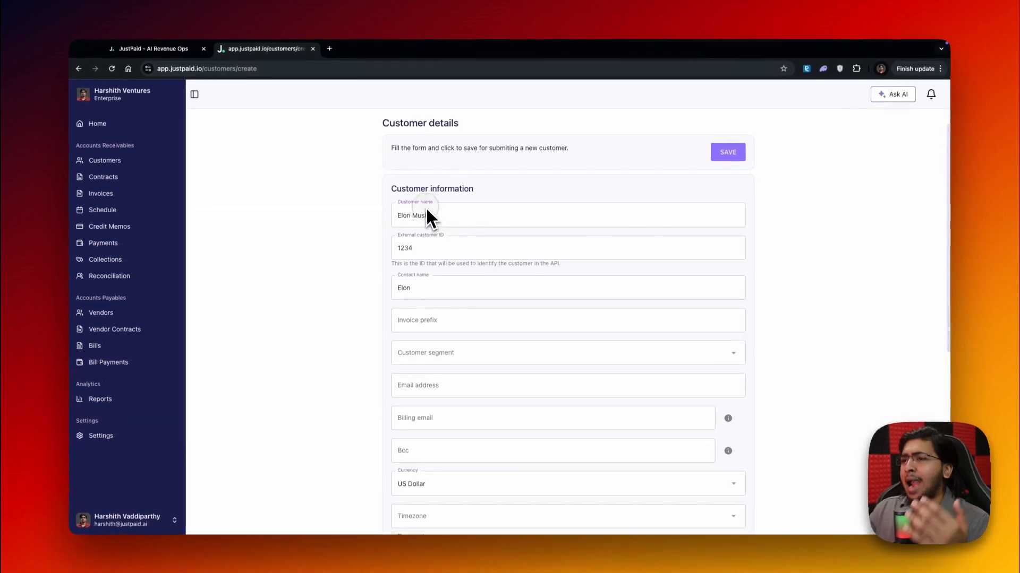
click(433, 238)
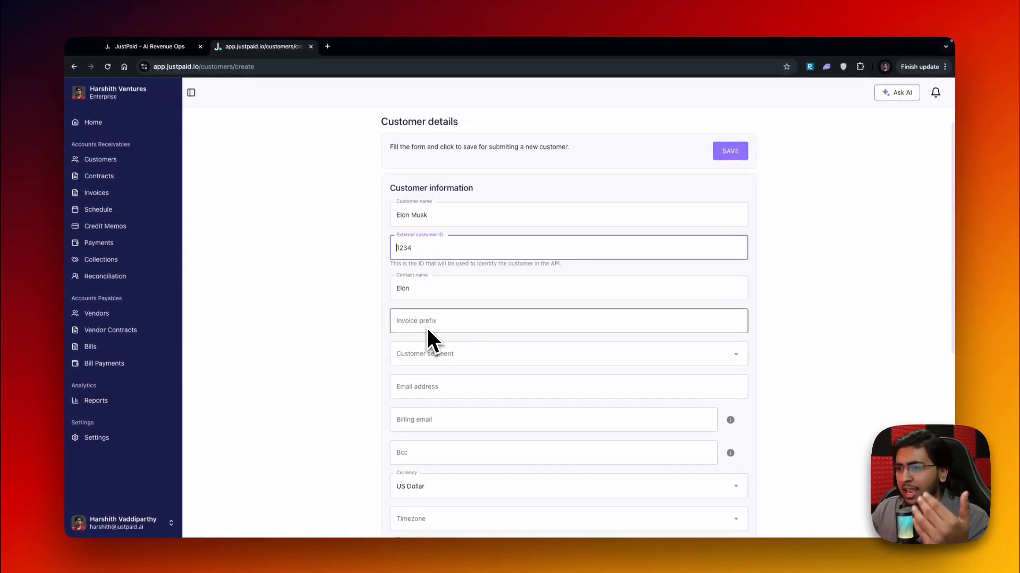
click(446, 346)
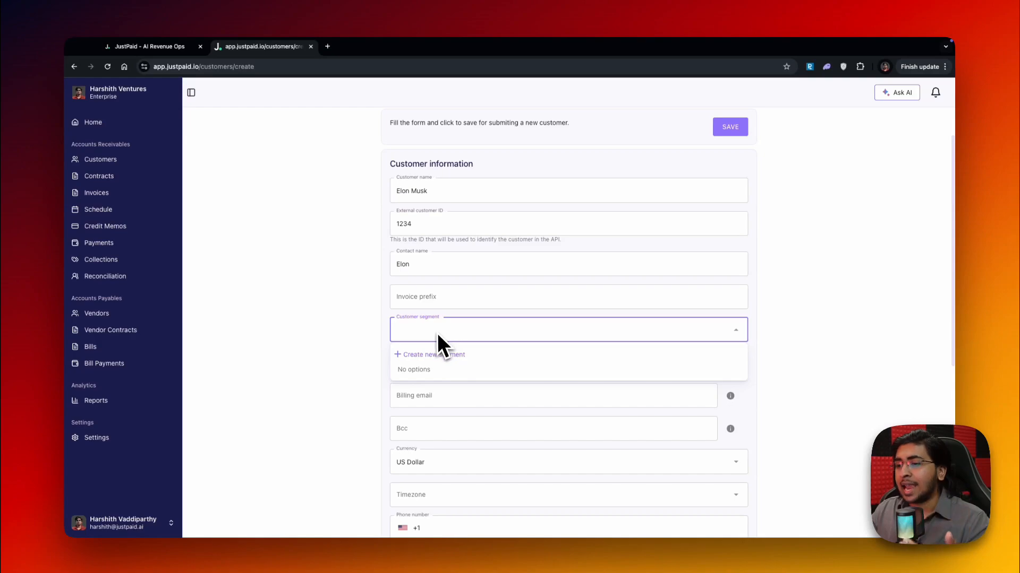
click(378, 345)
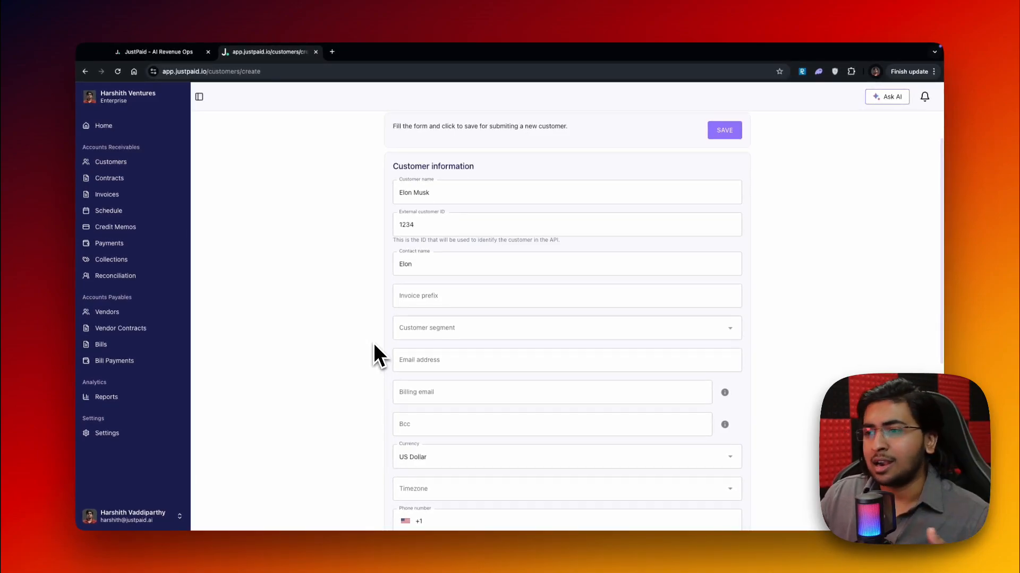
scroll(385, 343, down, 1)
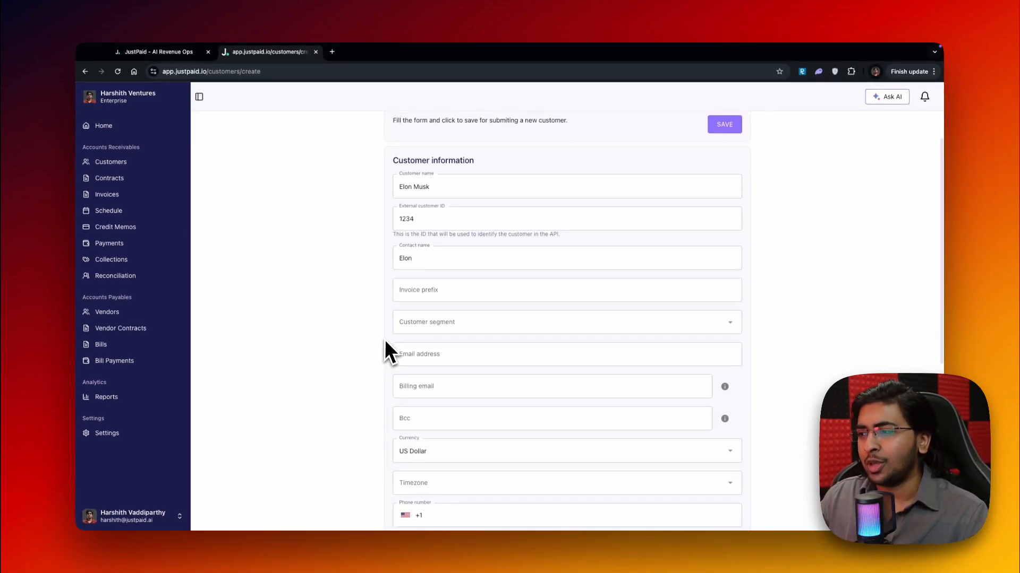
scroll(390, 336, down, 3)
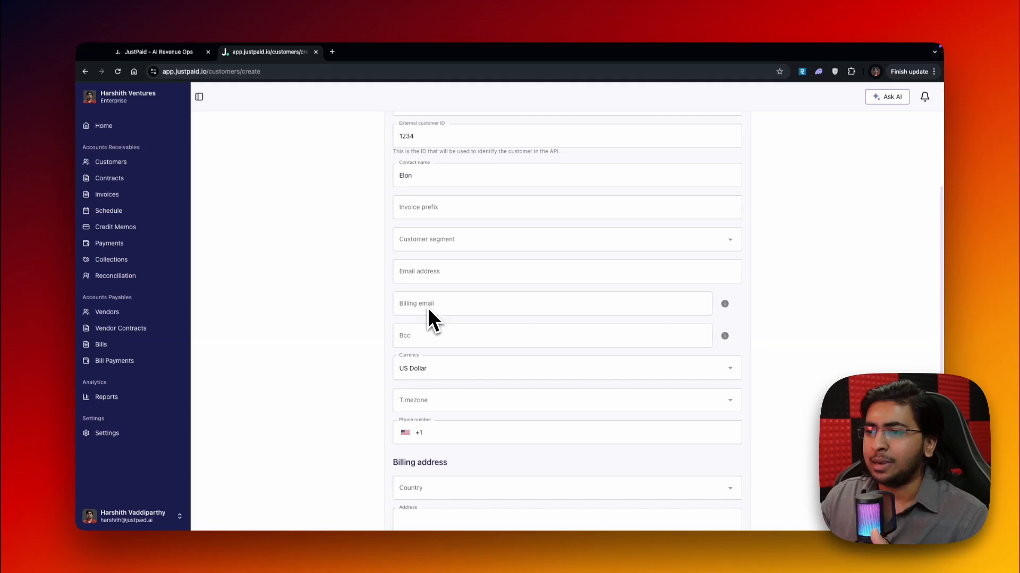
scroll(428, 308, down, 8)
scroll(420, 351, down, 1)
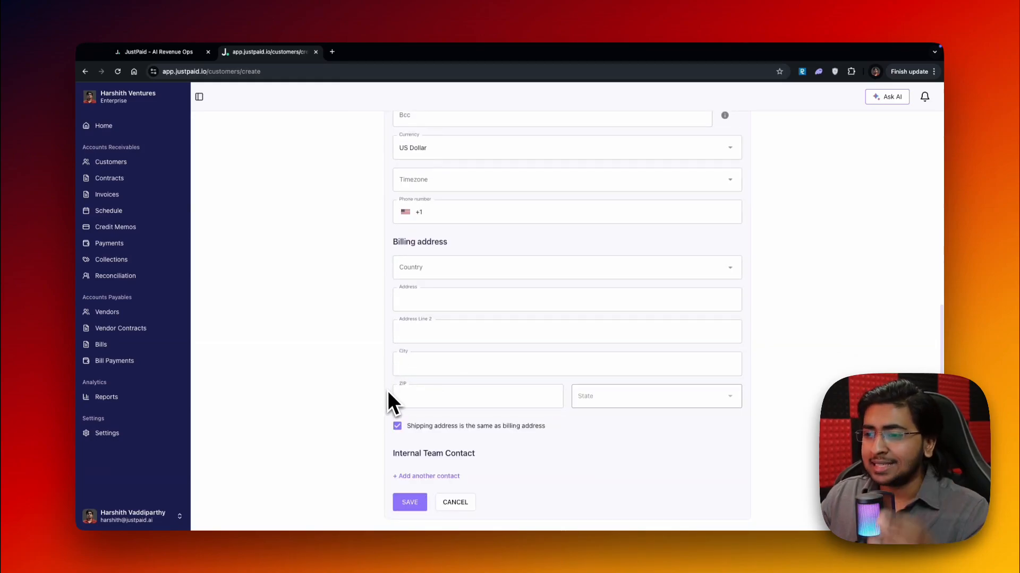
scroll(414, 456, up, 15)
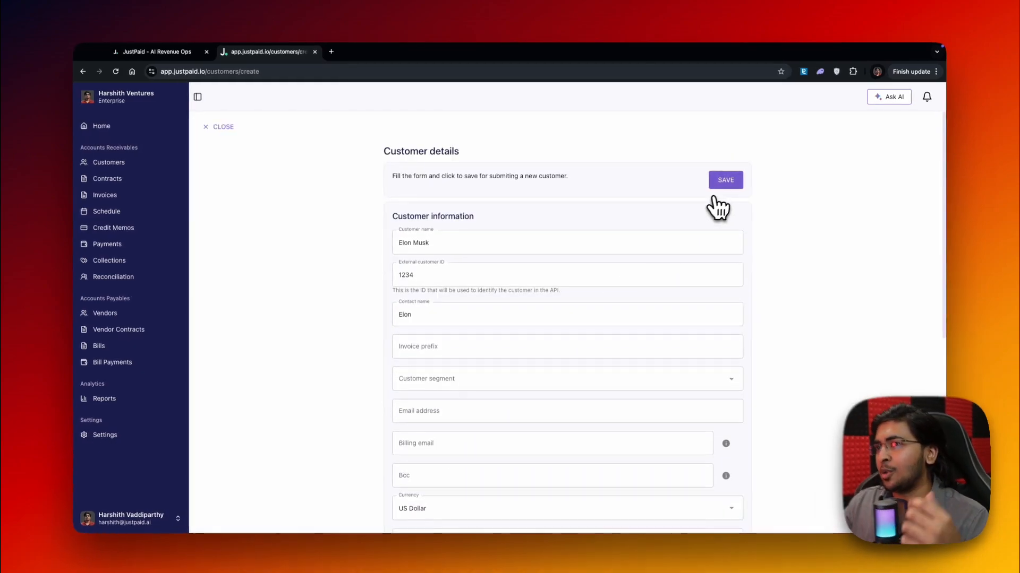
Save the new customer and go to the invoices list
click(724, 179)
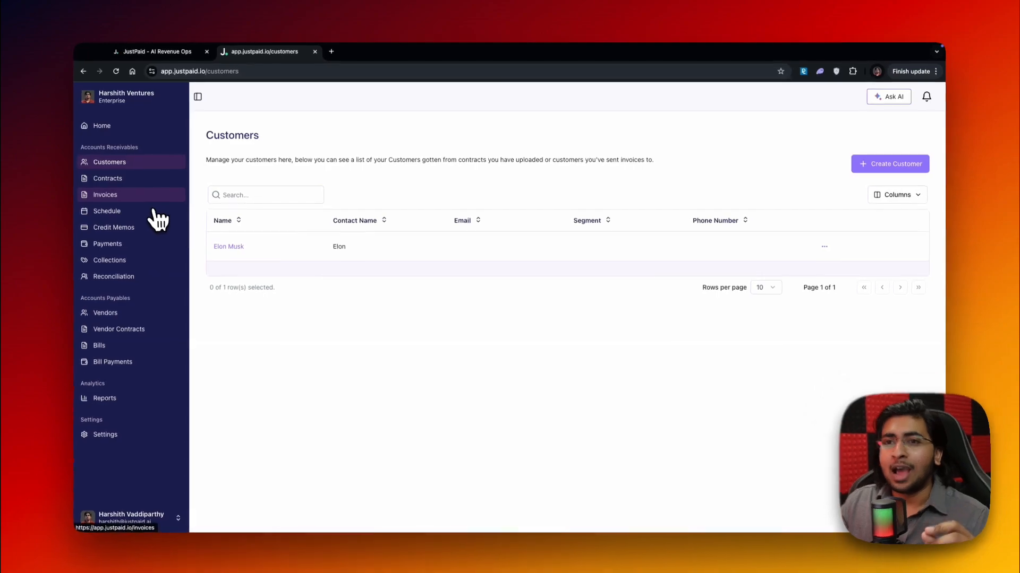
click(137, 199)
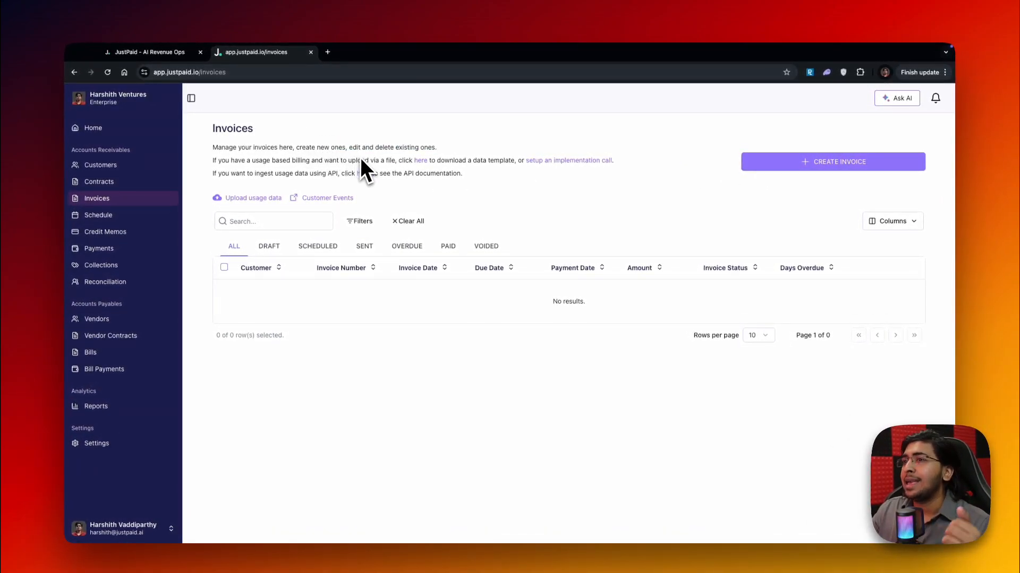
Open the API documentation for ingesting usage data, review its Authentication page, and return to the invoices list
double_click(335, 173)
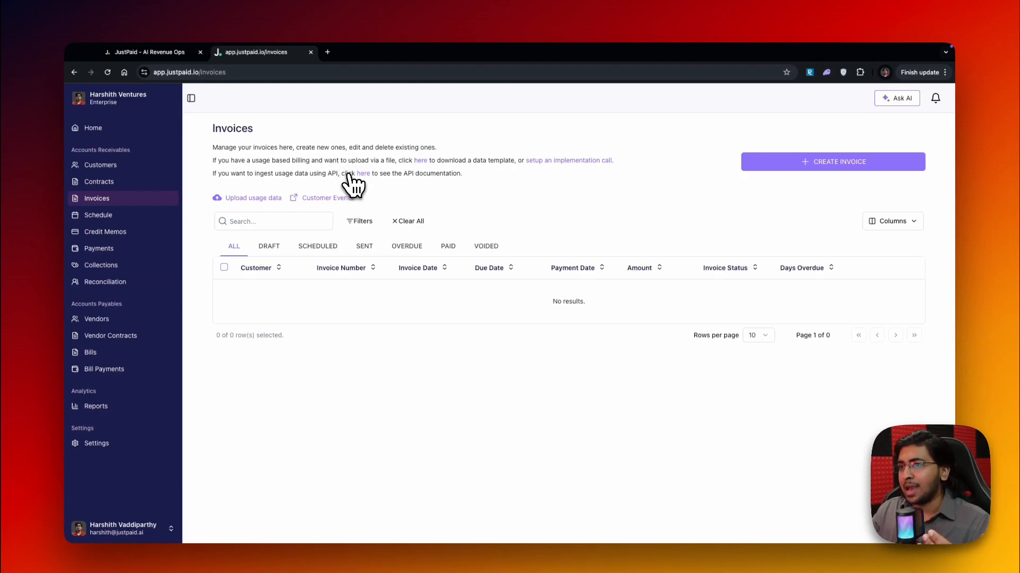
click(361, 171)
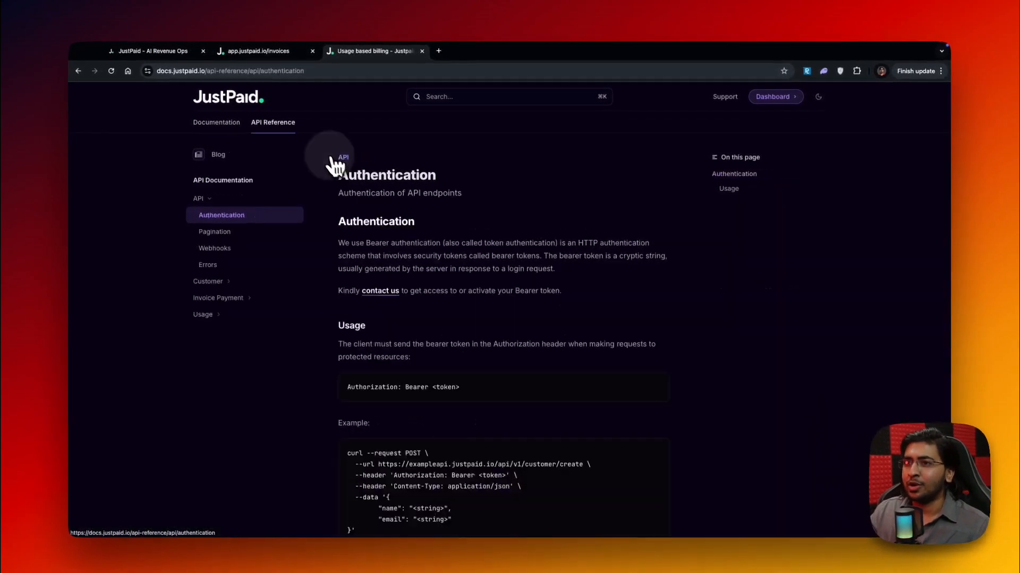
scroll(382, 279, down, 3)
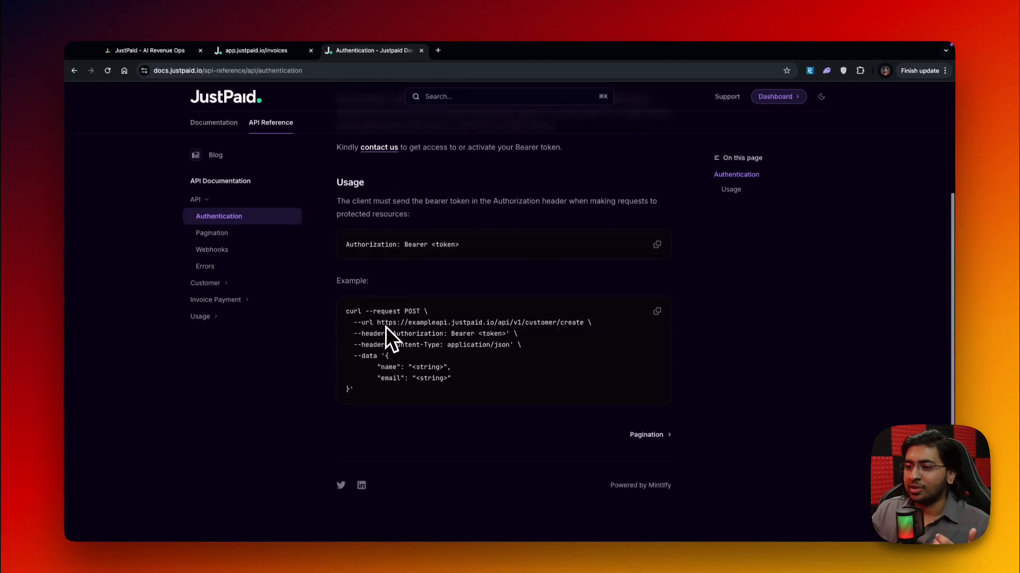
scroll(393, 334, up, 3)
click(260, 50)
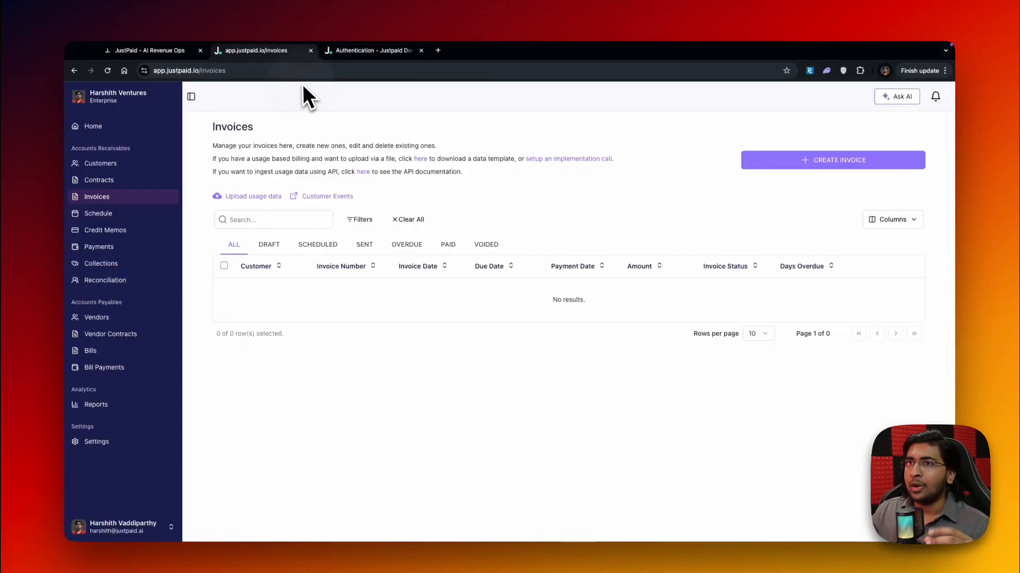
Start a new invoice and select Elon Musk as its customer
click(754, 165)
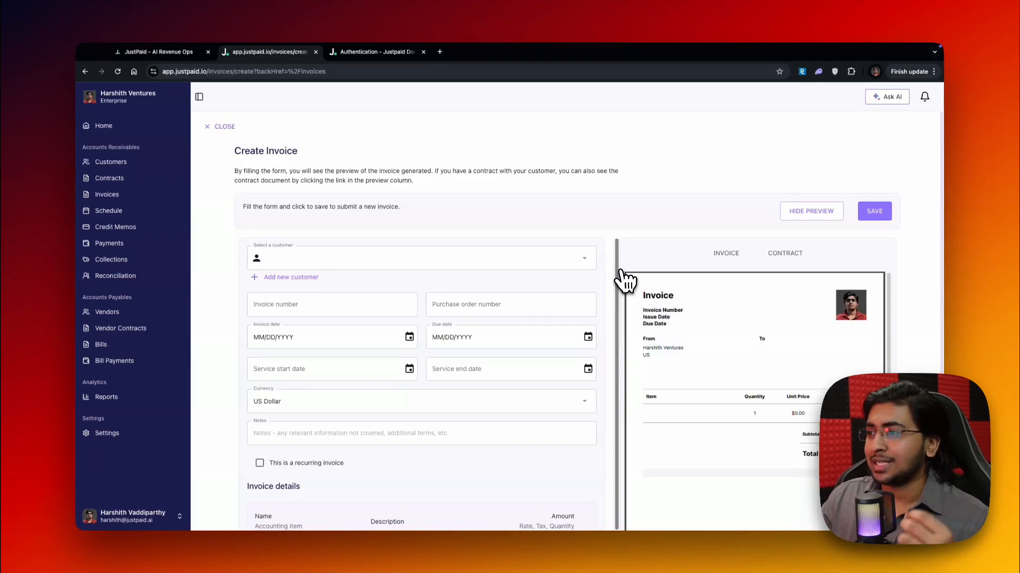
scroll(620, 278, down, 2)
scroll(621, 276, up, 2)
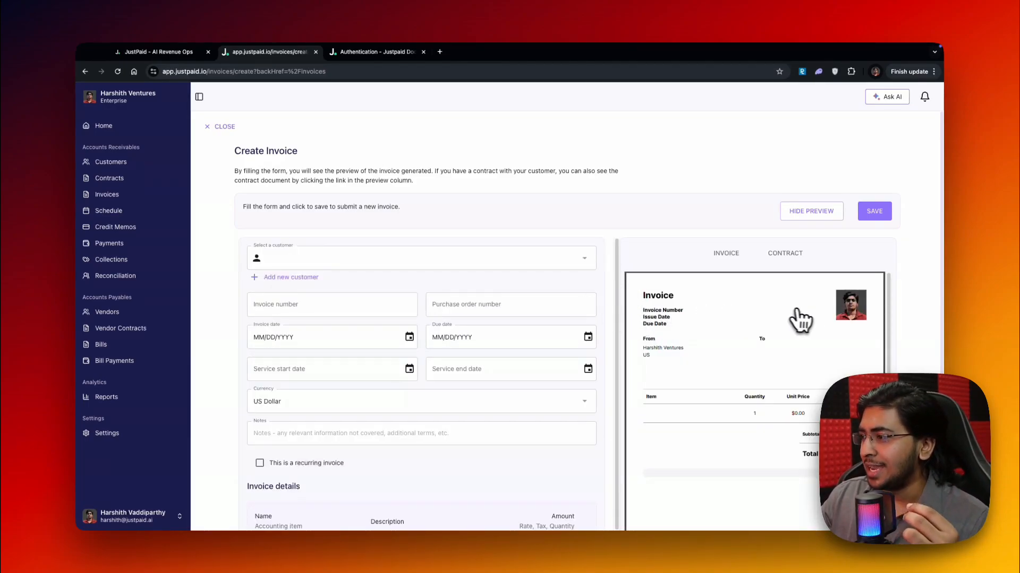
scroll(801, 276, down, 2)
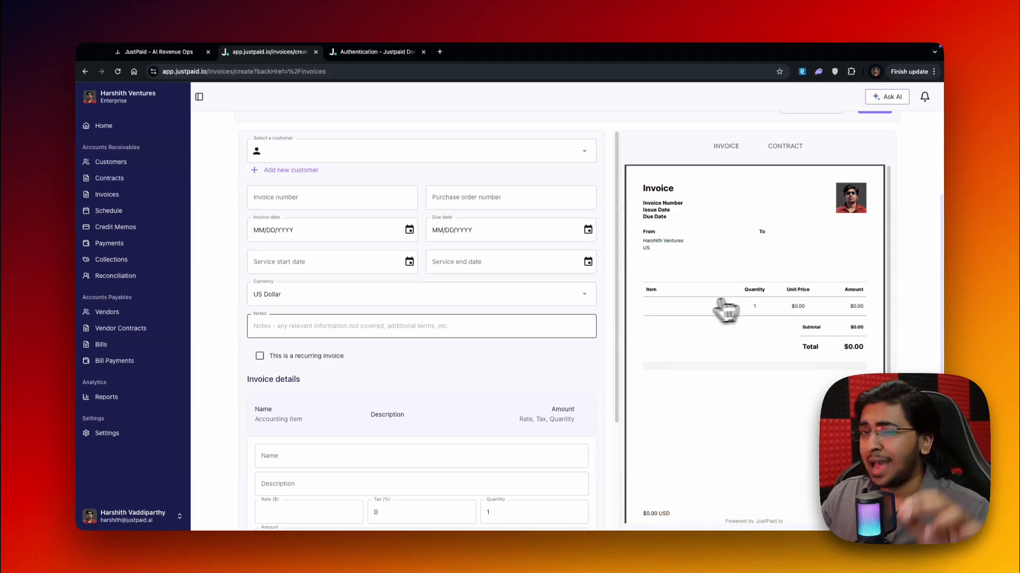
scroll(425, 328, up, 2)
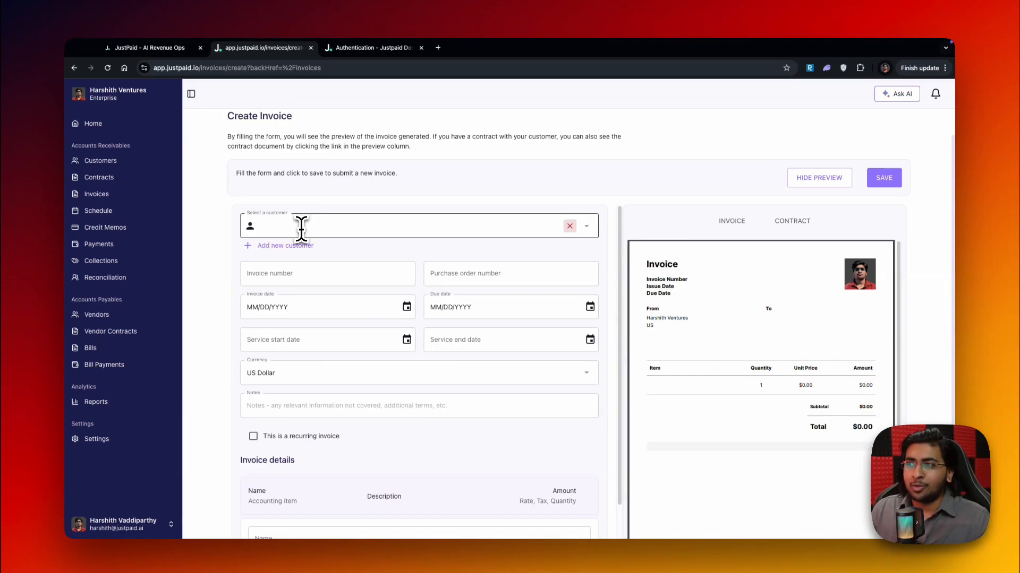
click(301, 229)
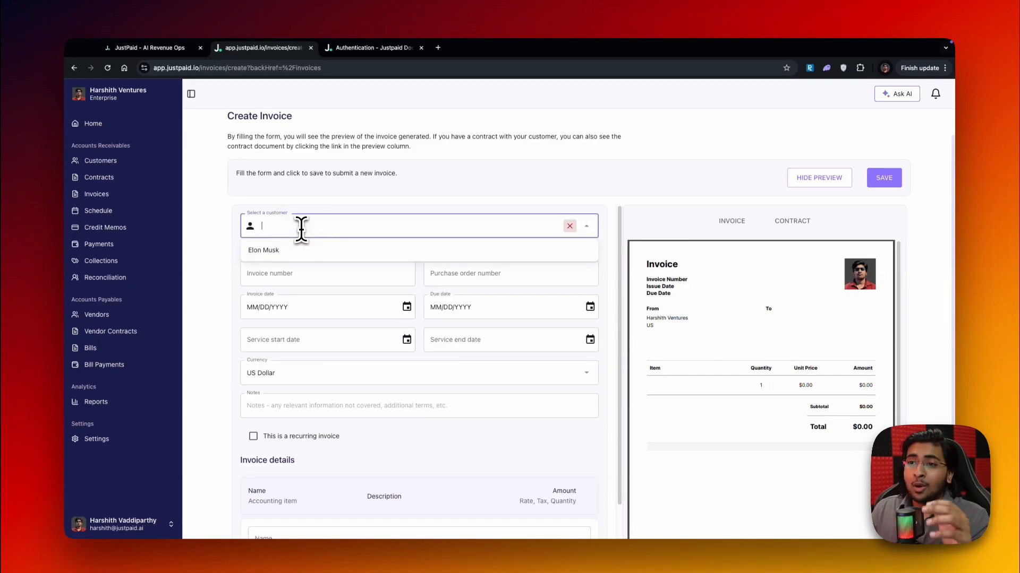
click(277, 253)
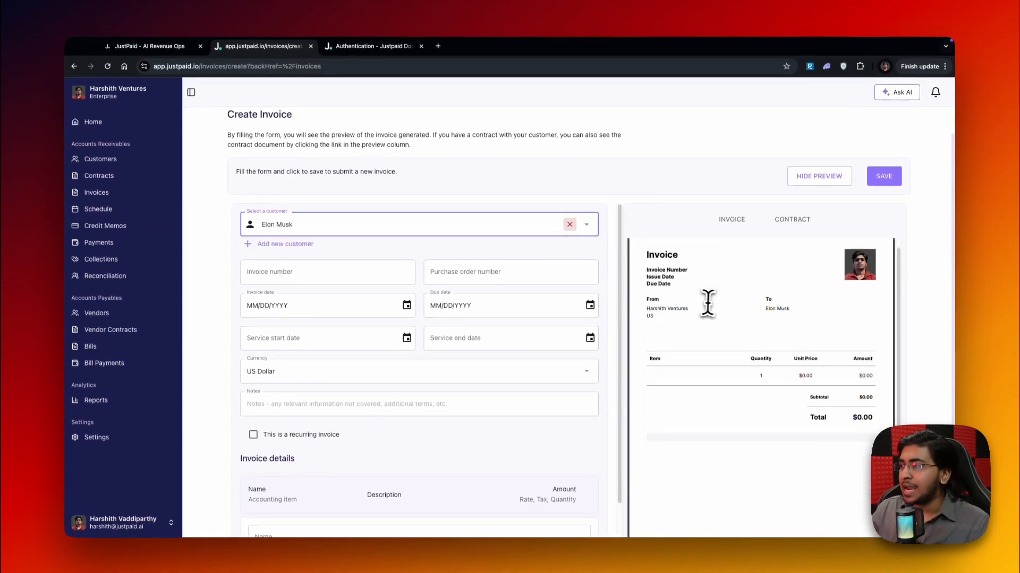
click(771, 312)
triple_click(786, 312)
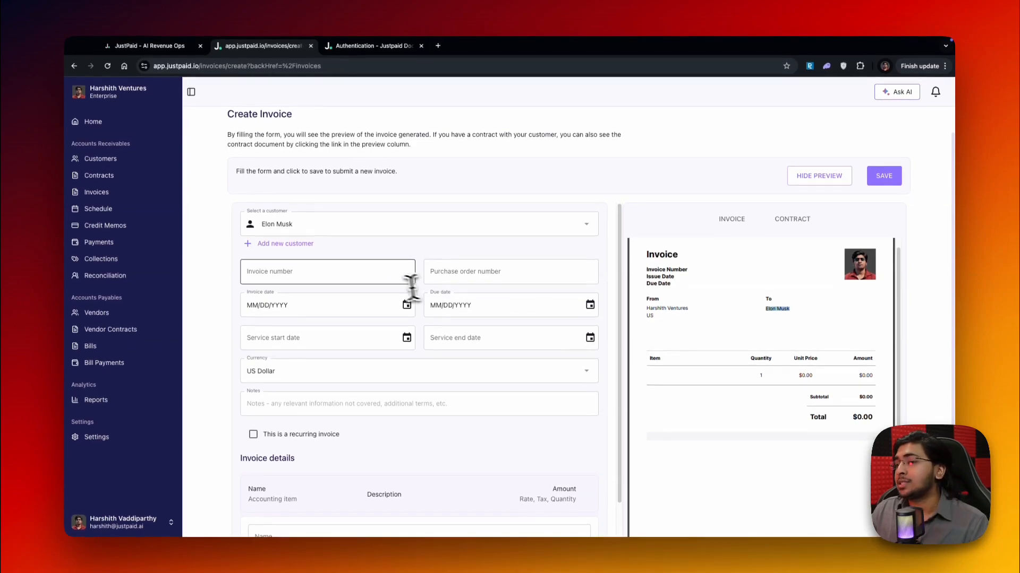
Set the invoice number to 0001 and fill in the purchase order number
click(316, 275)
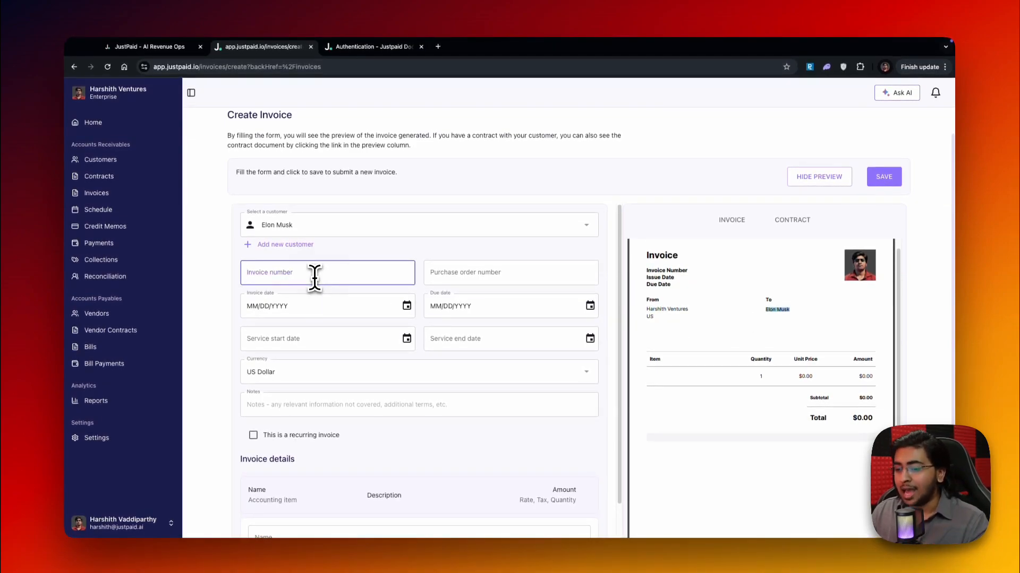
text(0001)
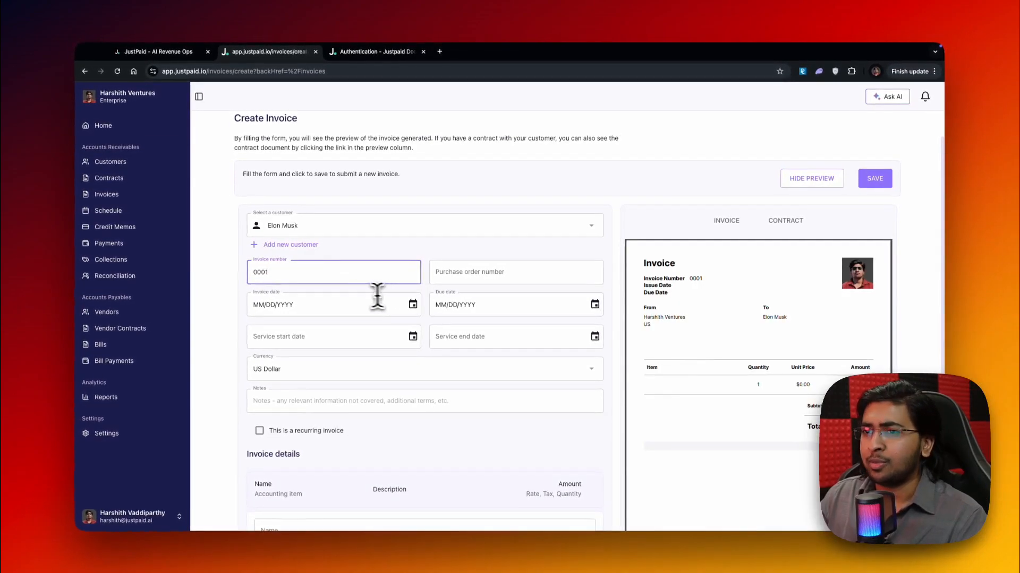
click(711, 280)
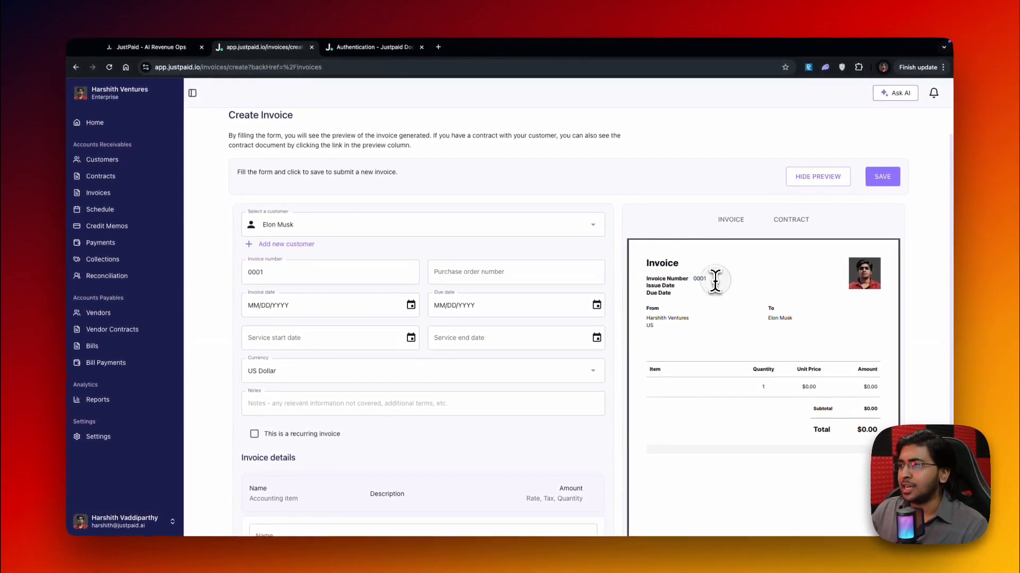
click(500, 277)
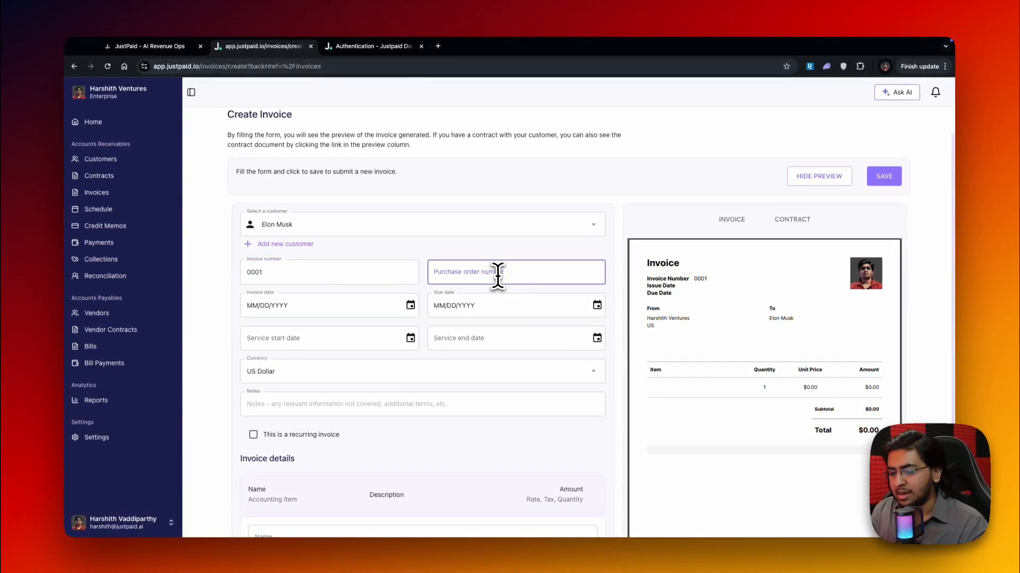
text(12345)
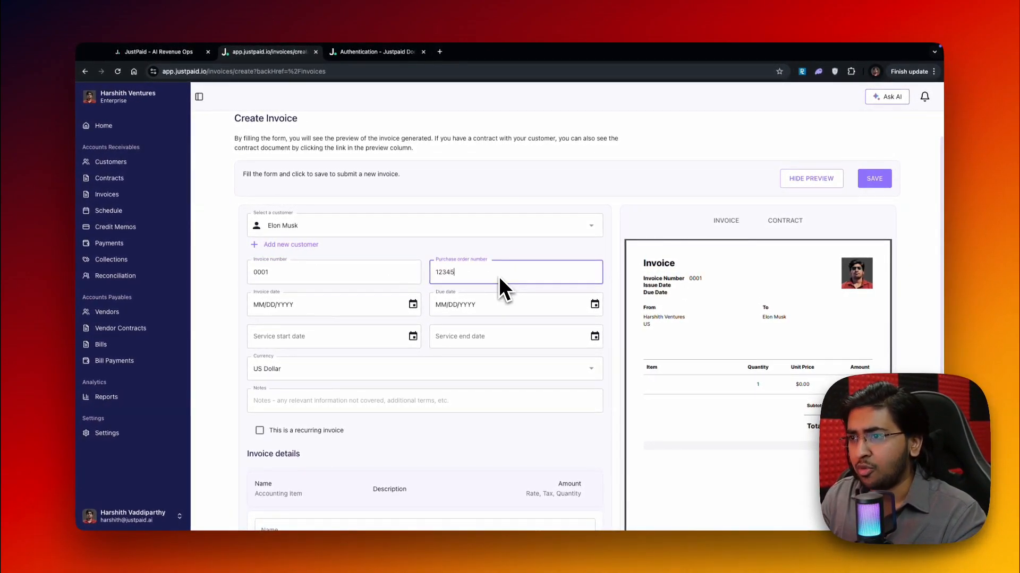
Set the invoice date to 12/17/2024 and the due date to 12/24/2024
click(413, 304)
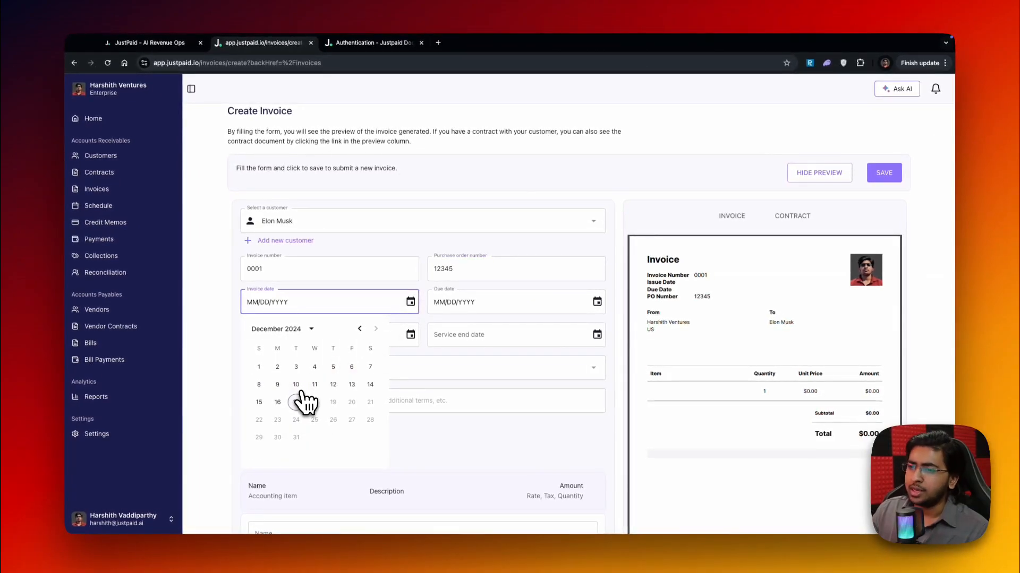
click(296, 402)
click(510, 304)
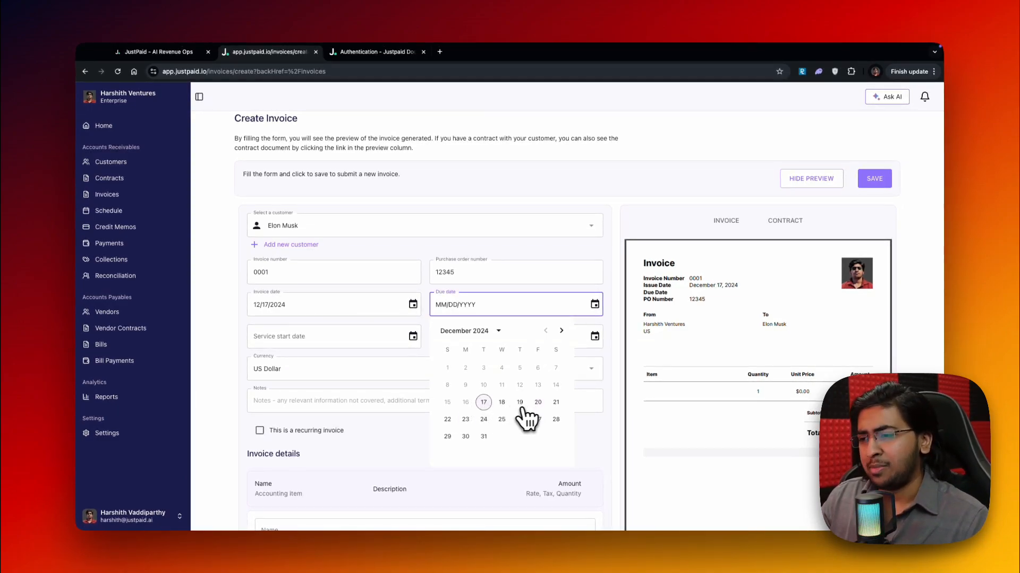
click(483, 420)
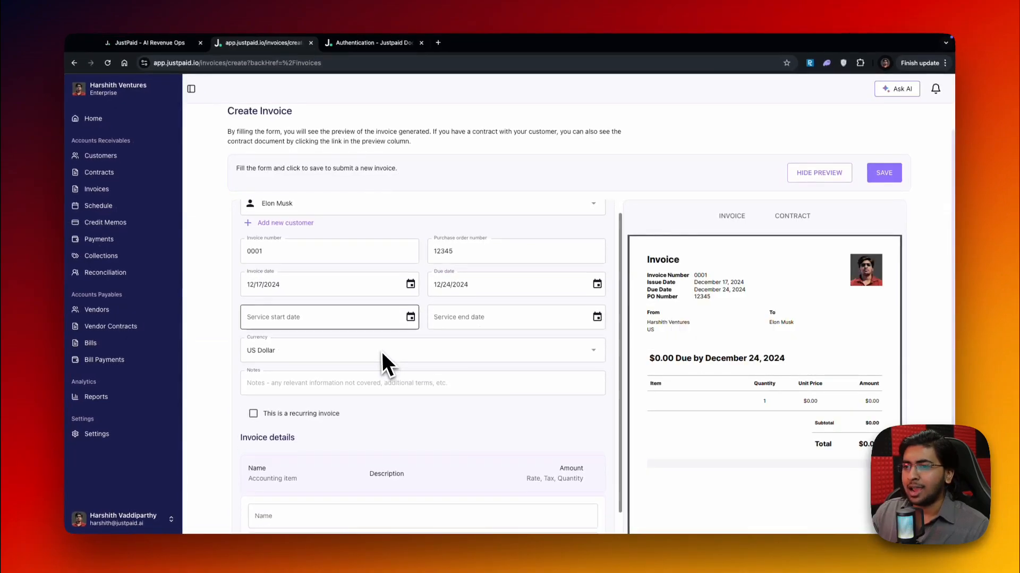
Set the service period to start on 11/17/2024 and end on 12/17/2024
scroll(382, 352, down, 2)
click(410, 278)
click(360, 304)
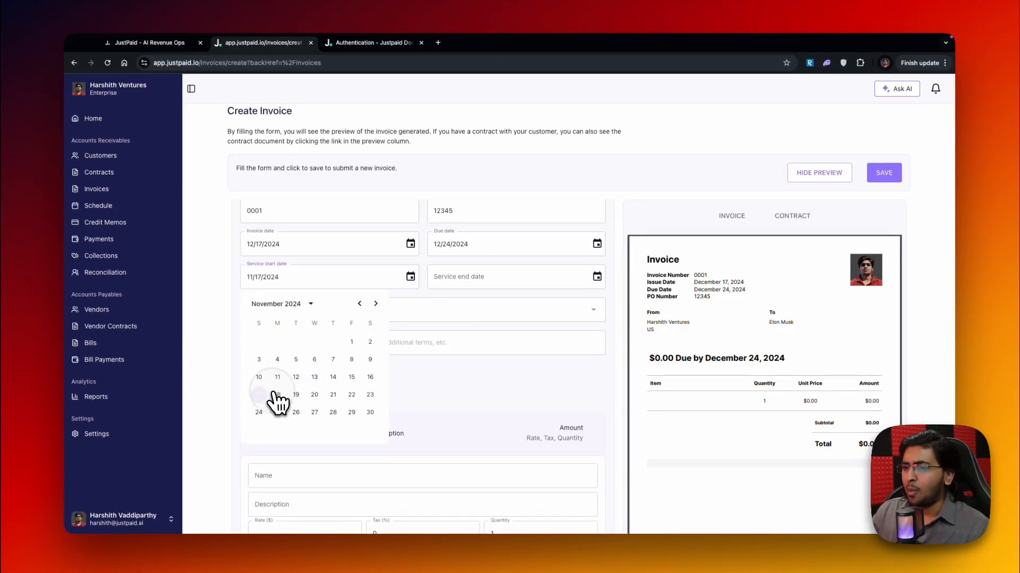
click(260, 395)
click(596, 277)
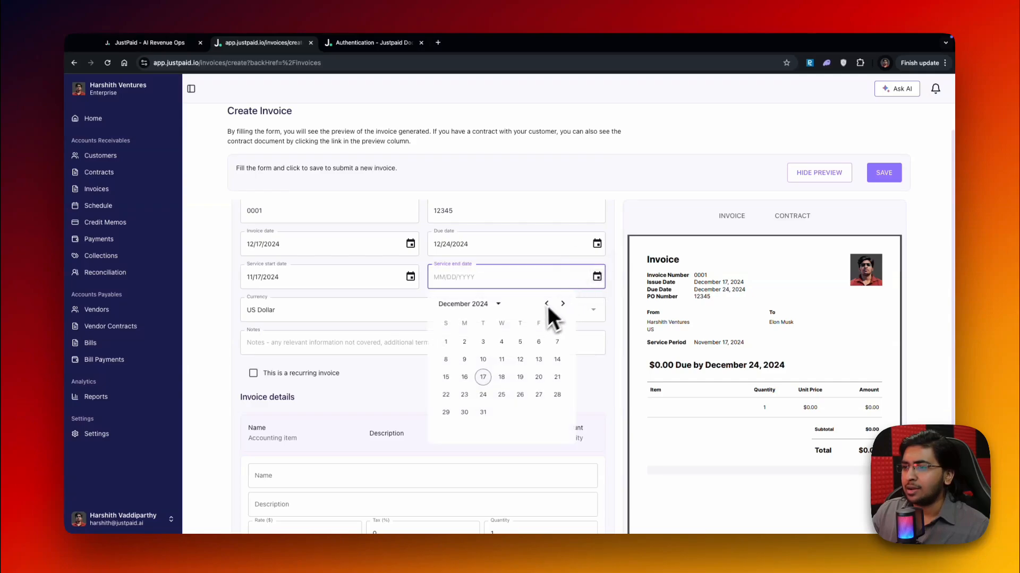
click(482, 377)
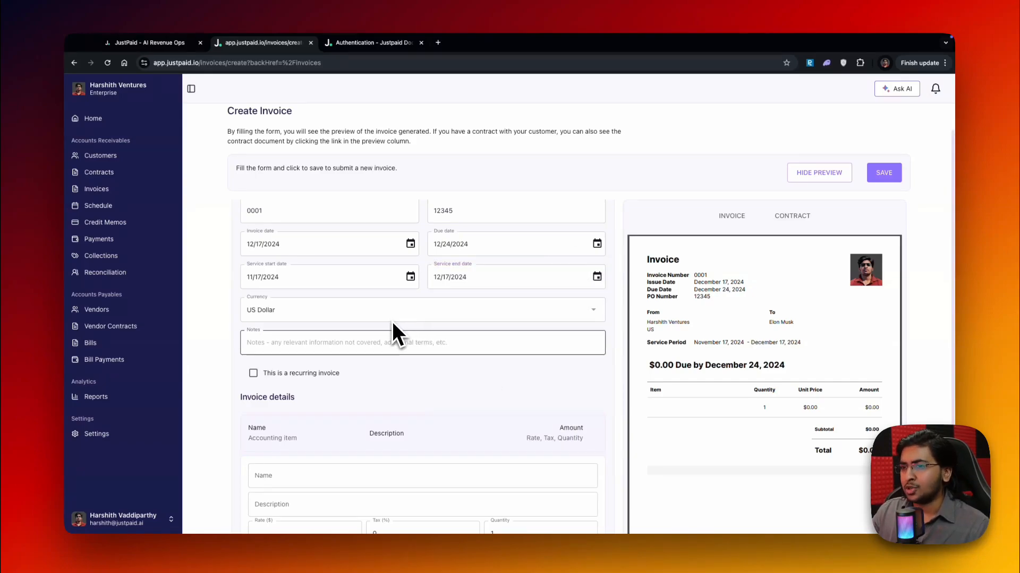
Enter "Excluded - software cost." in the invoice notes
click(375, 337)
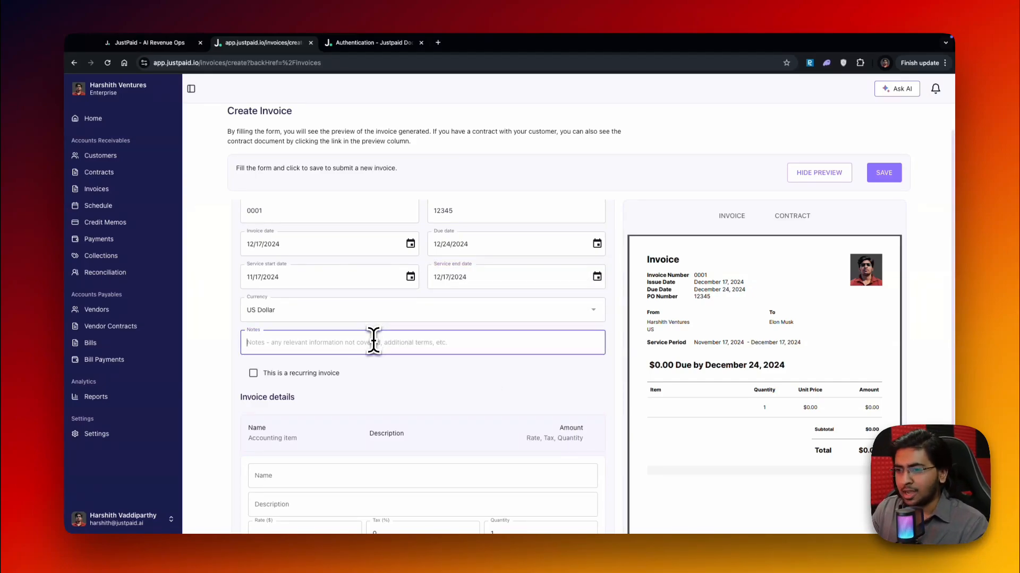
scroll(374, 341, down, 2)
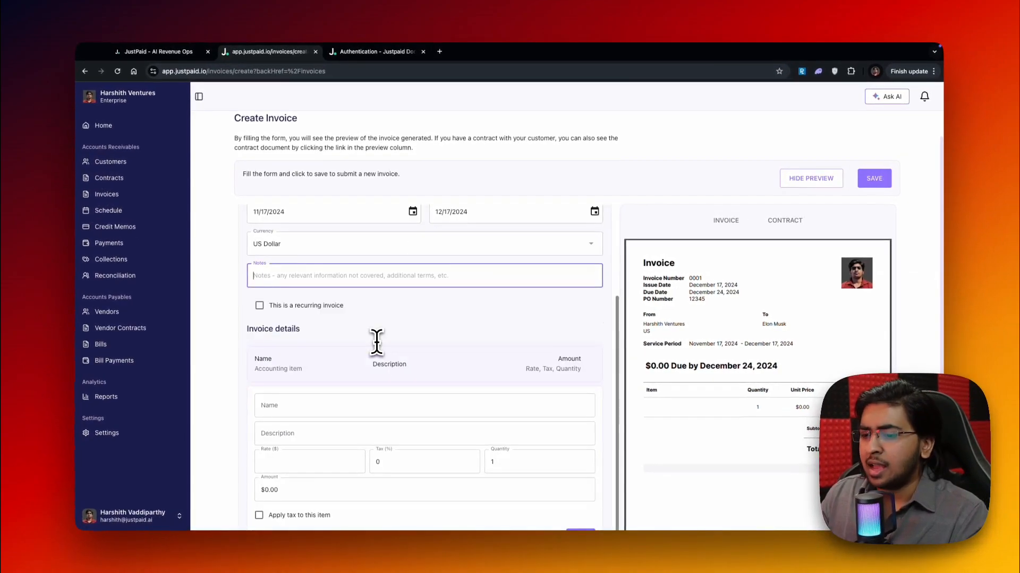
text(Exlu)
key(BackSpace)
key(BackSpace)
text(cluded - software cost.)
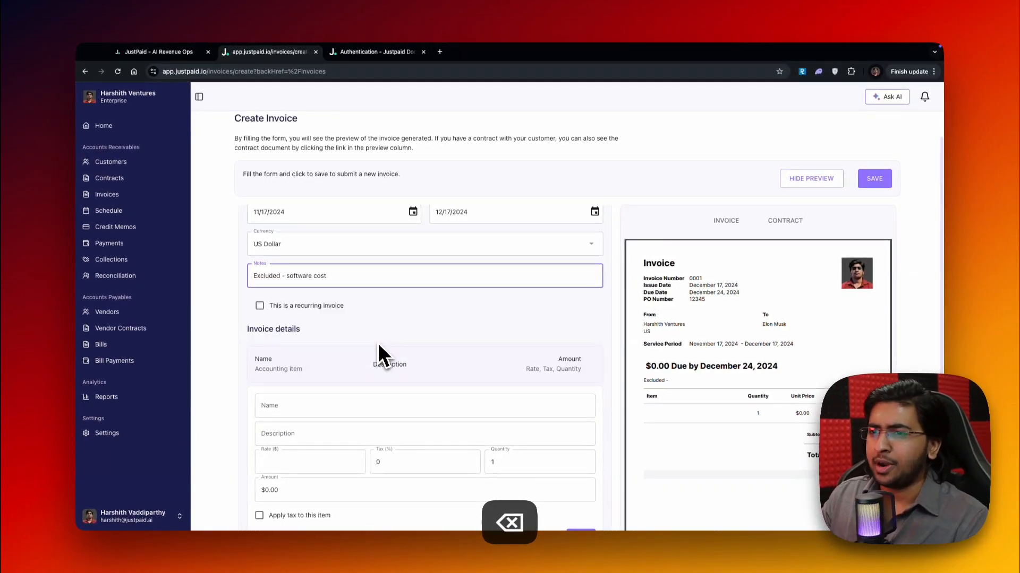
Mark the invoice as recurring to view its billing frequency and payment terms options, and turn recurring off again
scroll(377, 342, down, 1)
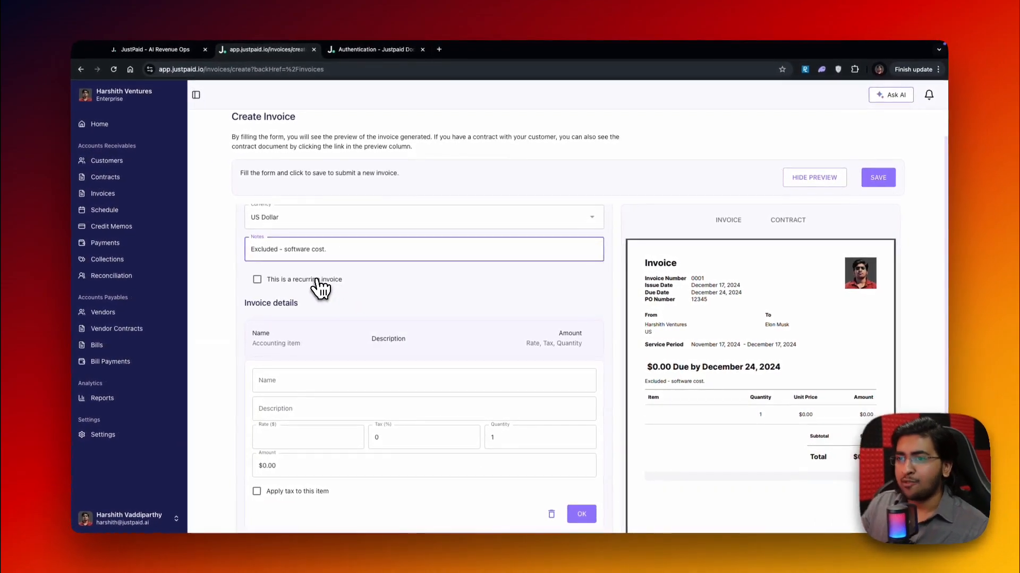
click(317, 281)
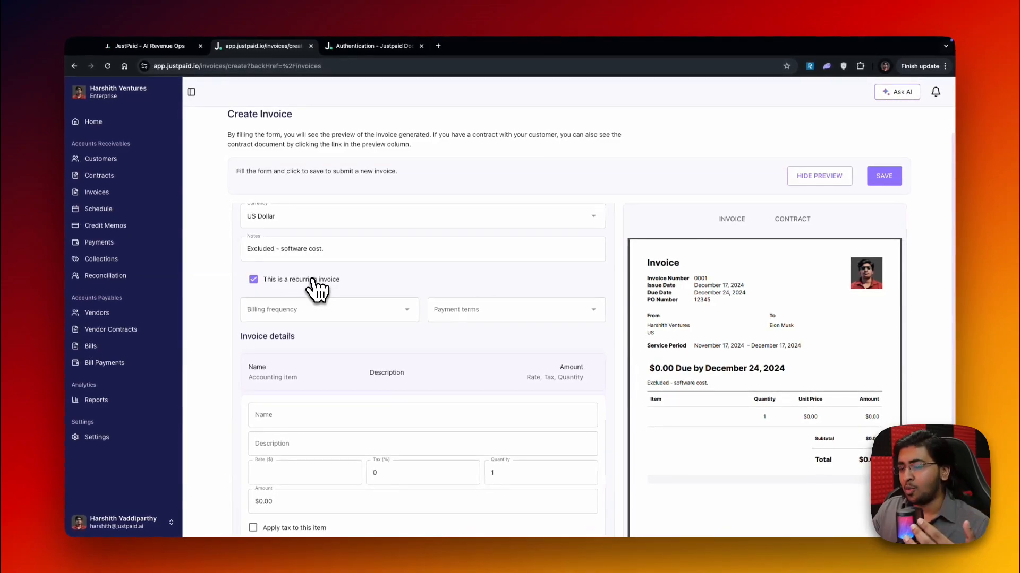
click(317, 282)
Name the invoice line item "Software License" and describe it as "Software code Bolier-plate"
scroll(343, 298, down, 2)
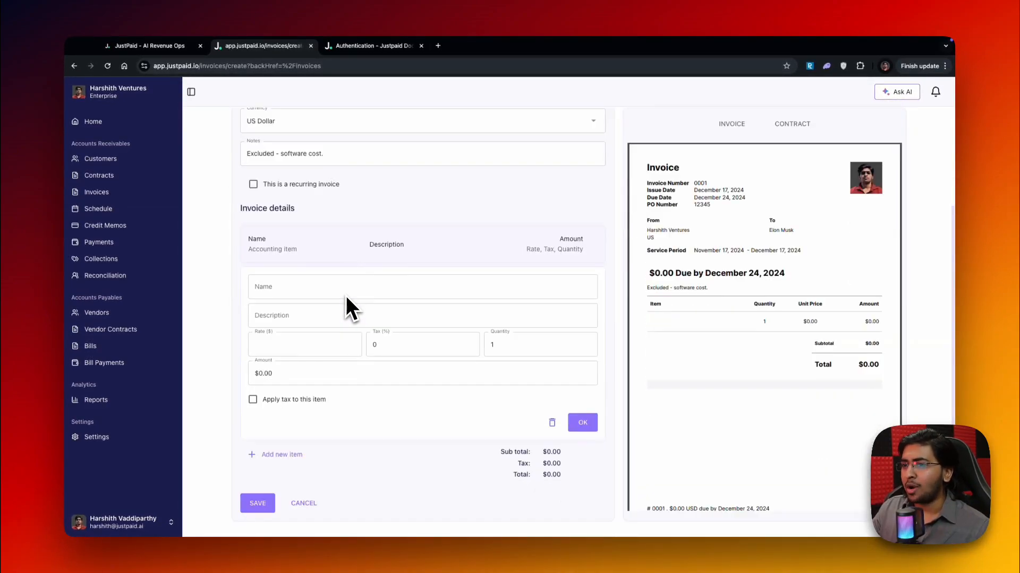
click(325, 291)
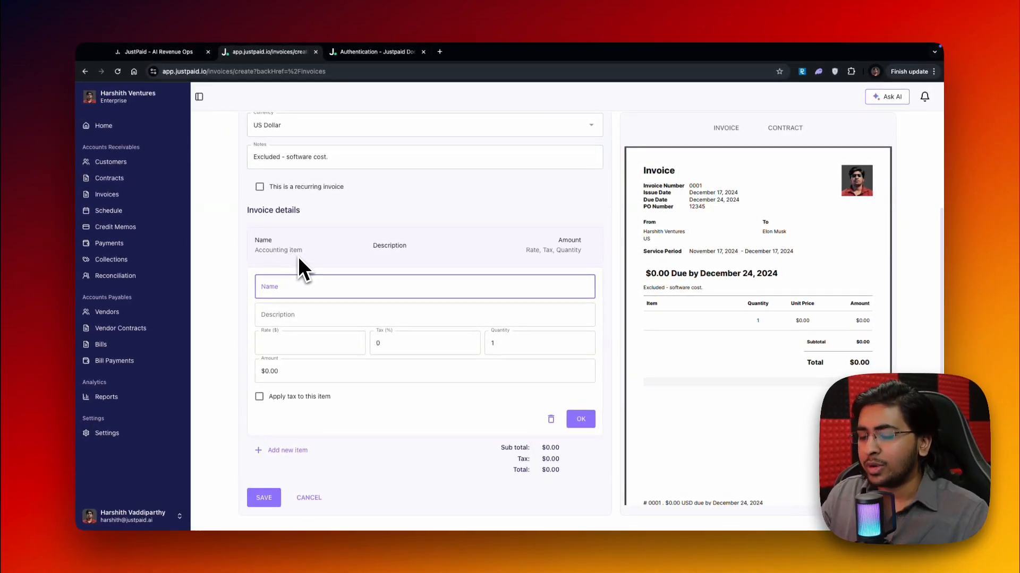
text(S)
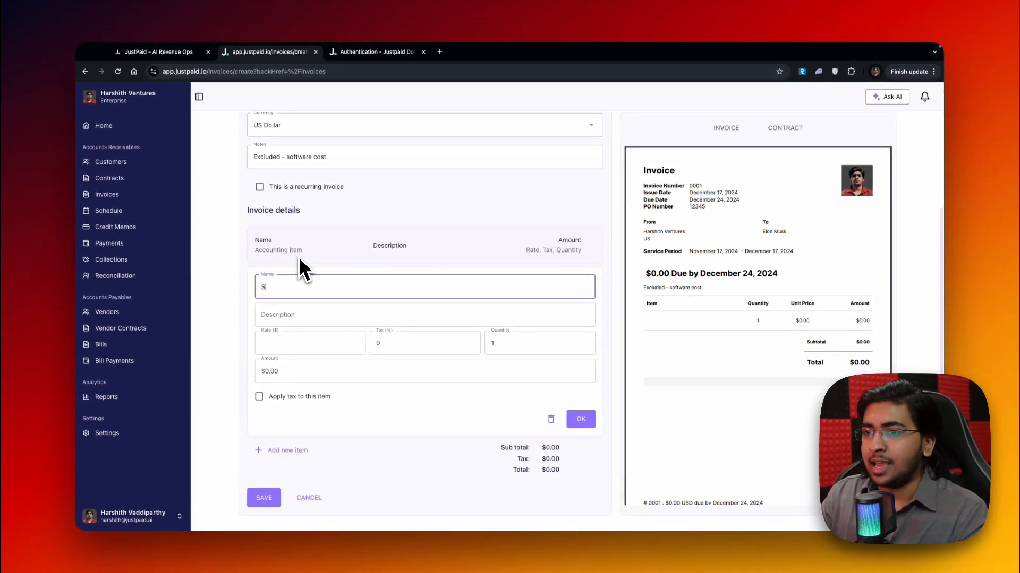
text(oftware License)
key(Tab)
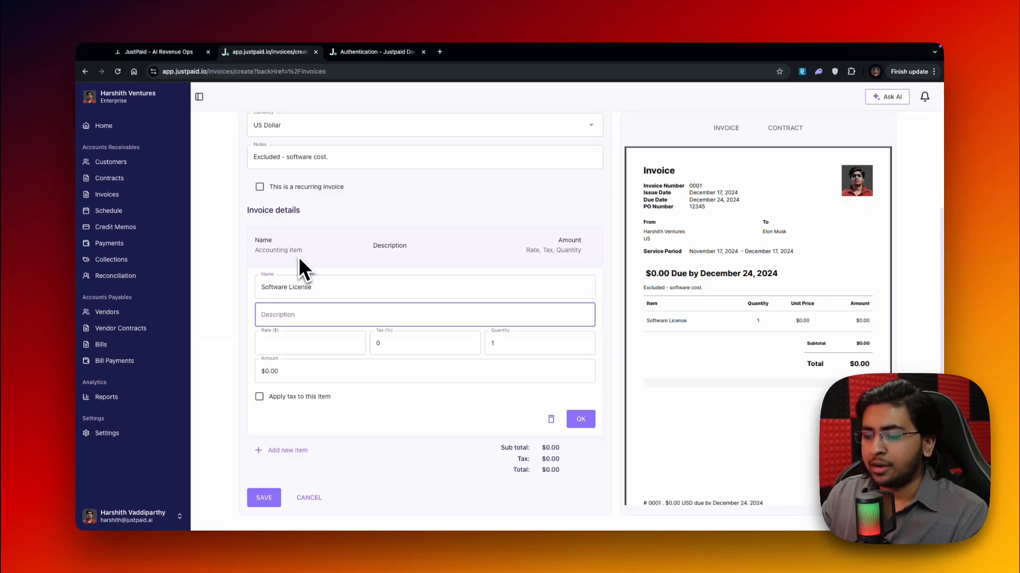
text(Software code Ne)
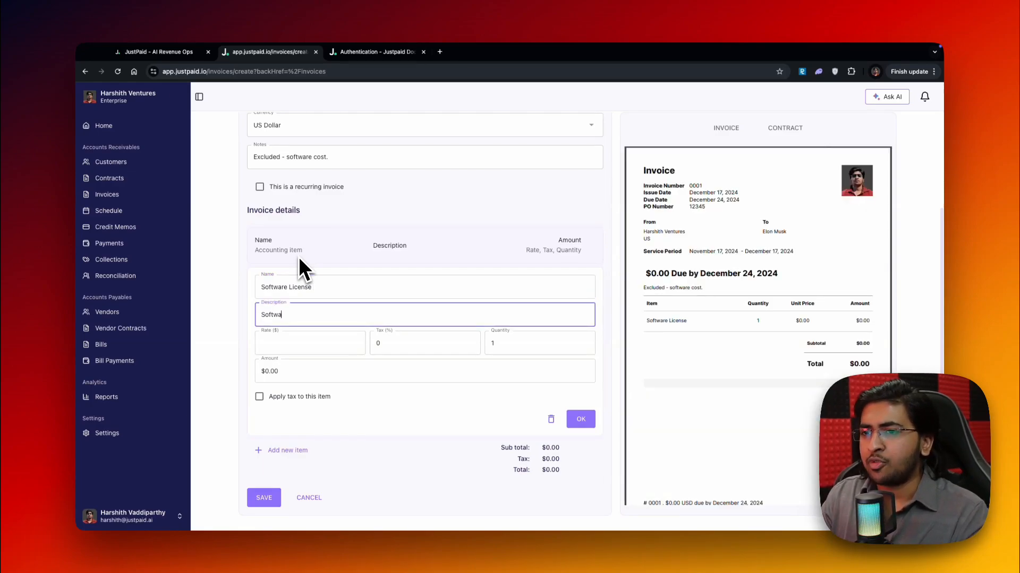
key(BackSpace)
key(BackSpace)
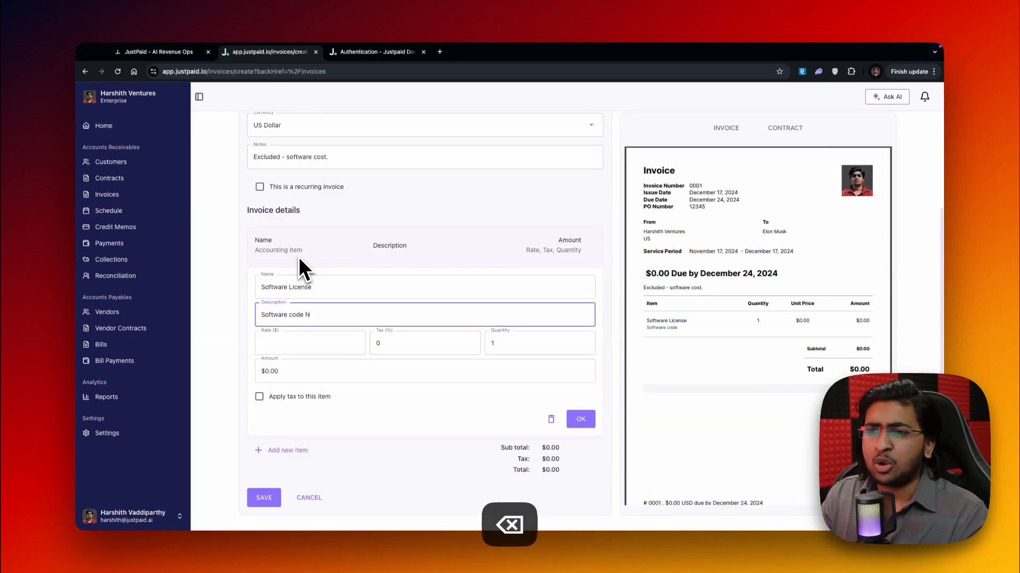
text(Boli)
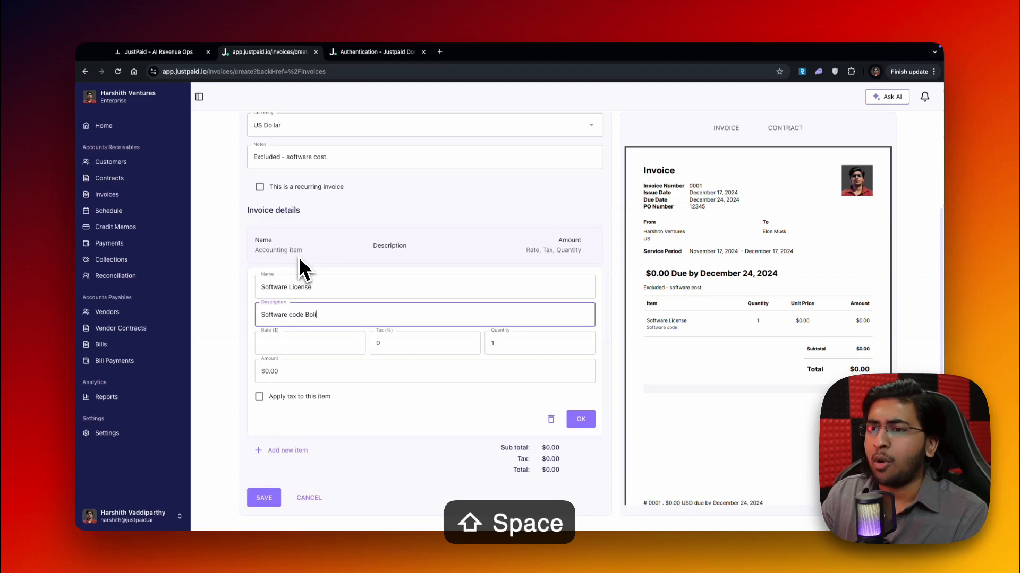
text(er-plate)
Set the Software License item's rate to $1,000 and its tax to 12%
click(301, 341)
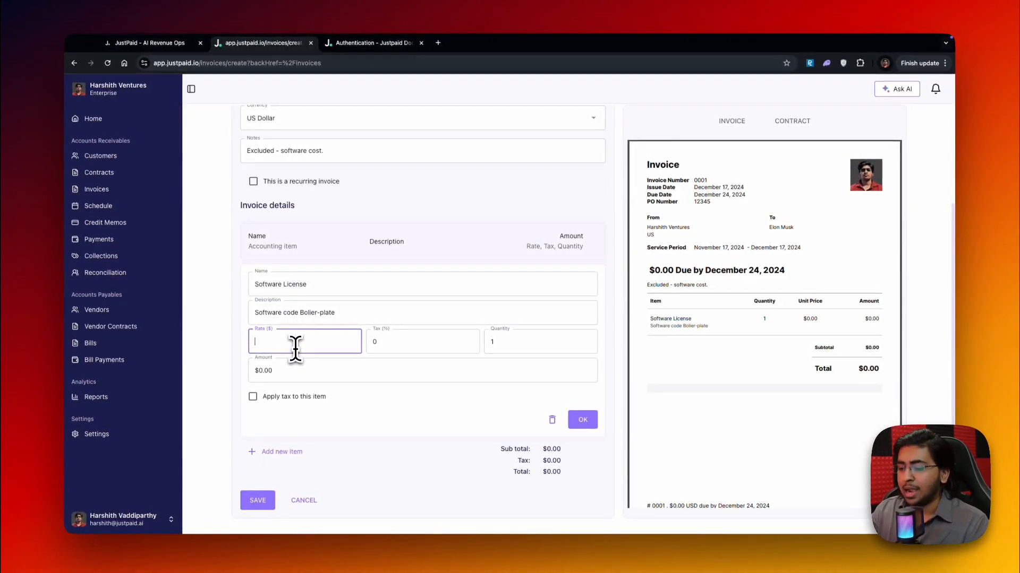
text(50)
key(BackSpace)
key(BackSpace)
text(1000)
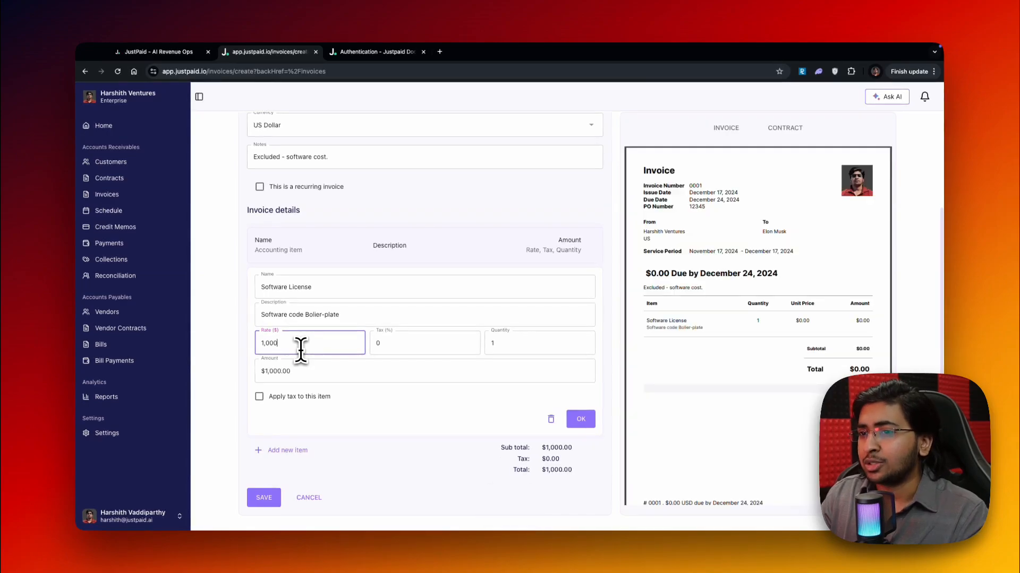
key(Tab)
text(12)
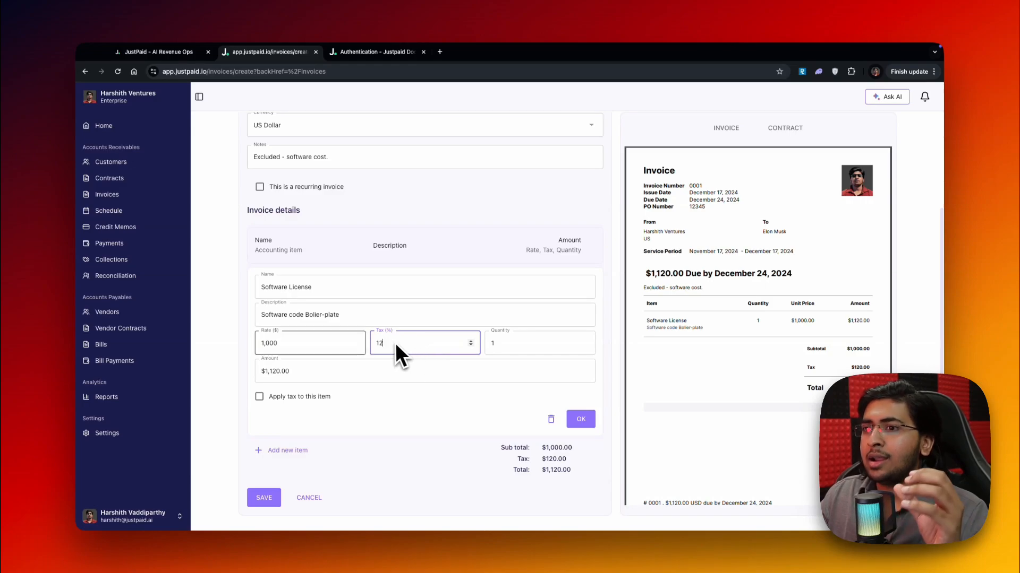
drag(277, 287, 313, 306)
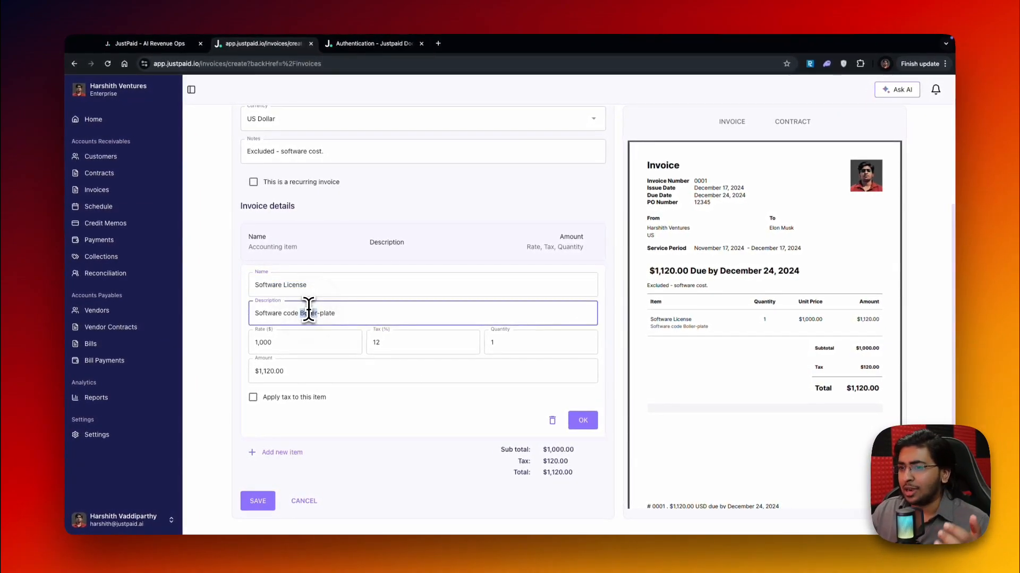
click(309, 327)
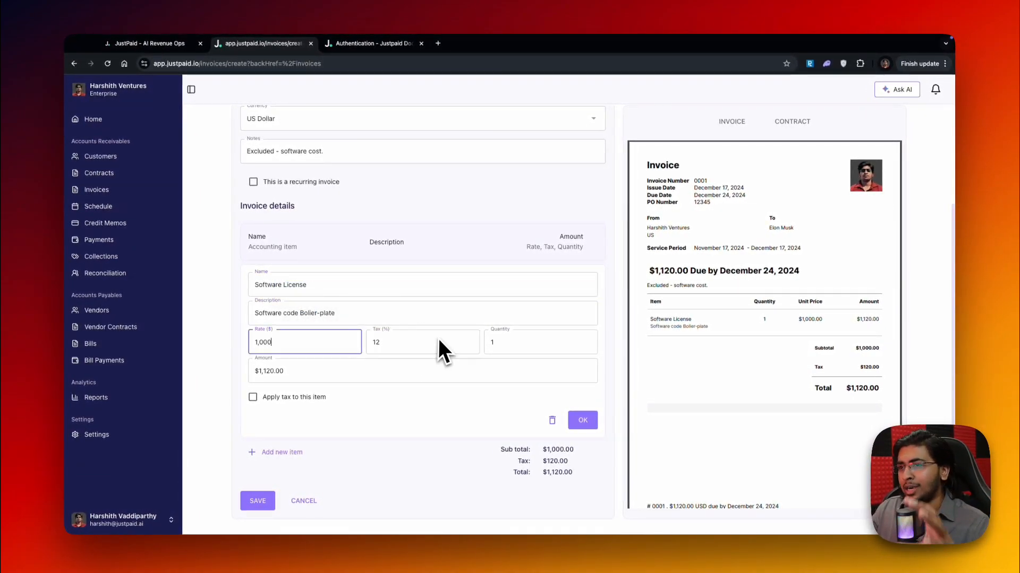
click(376, 331)
click(500, 347)
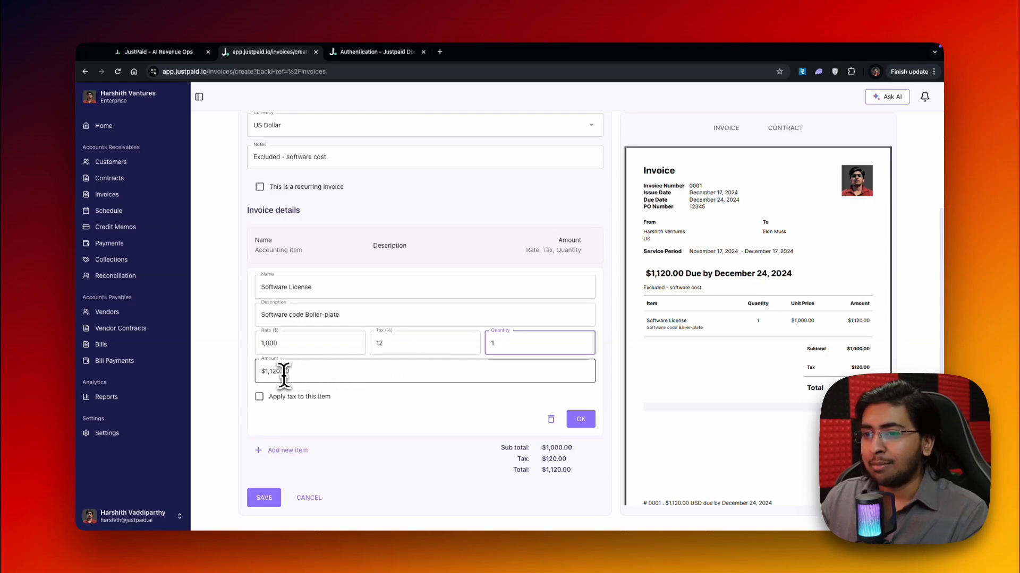
click(265, 349)
click(386, 348)
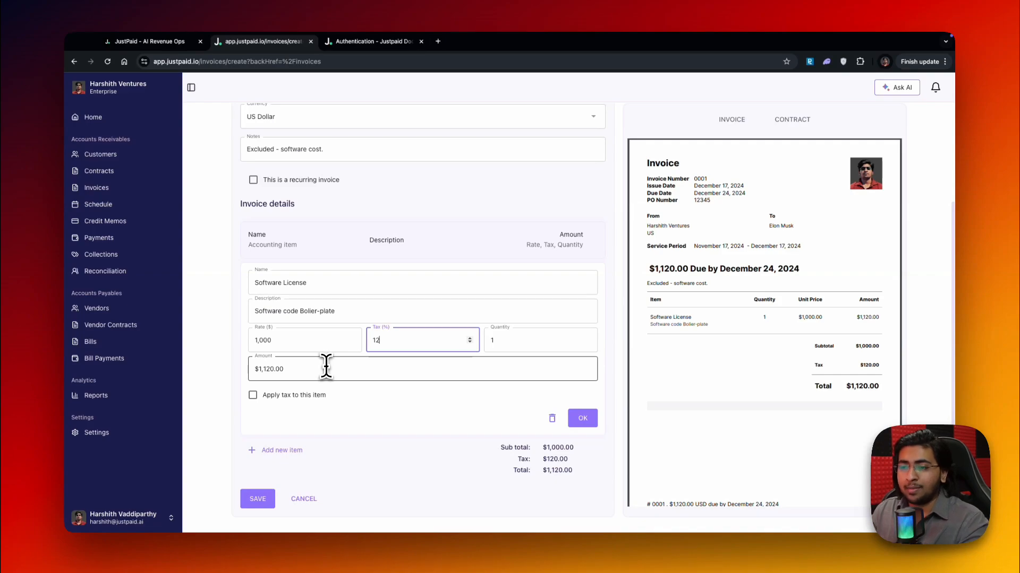
Confirm the Software License item and add a second invoice item named "Codebase - Boilerplate"
click(323, 369)
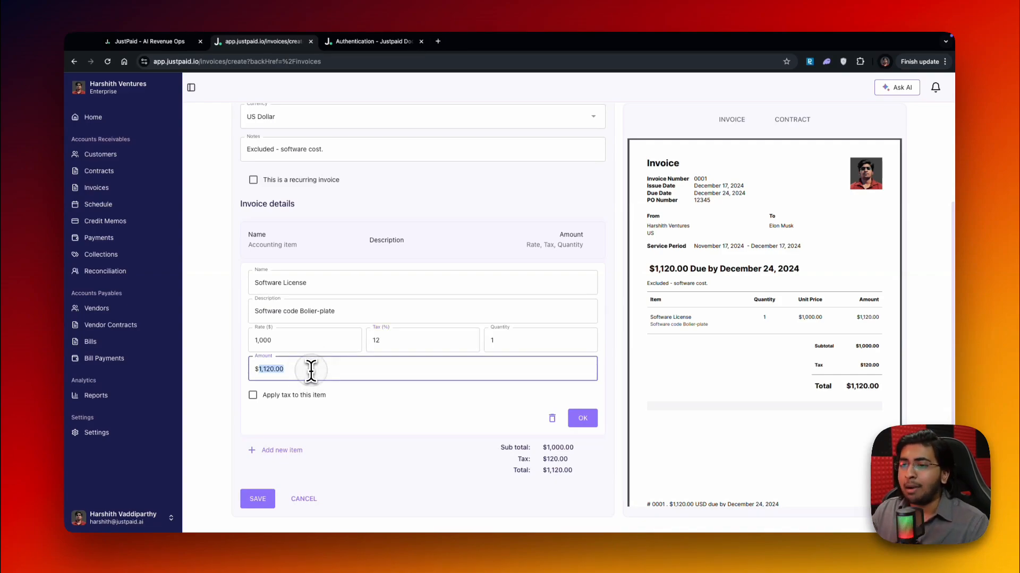
click(337, 395)
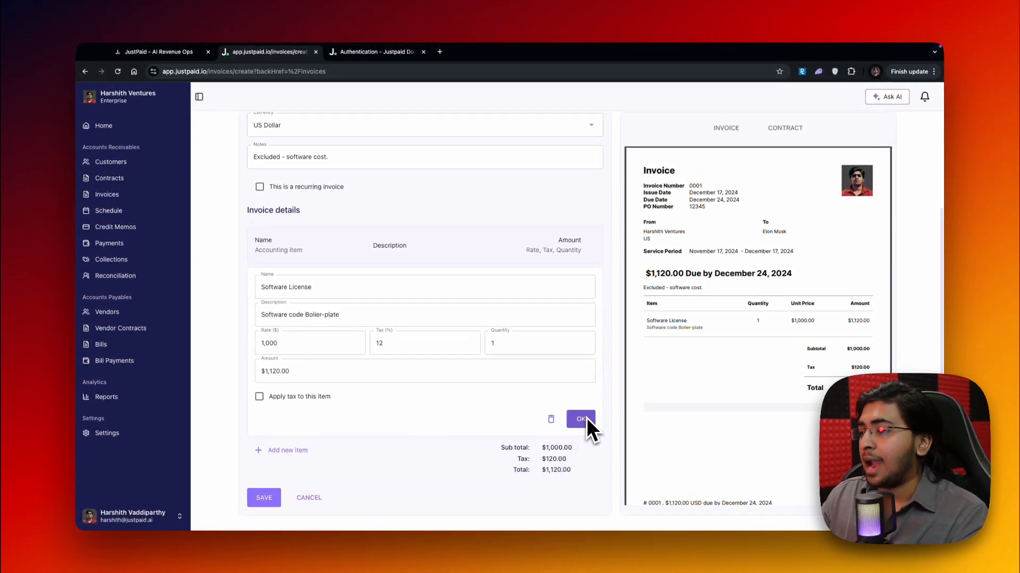
click(304, 455)
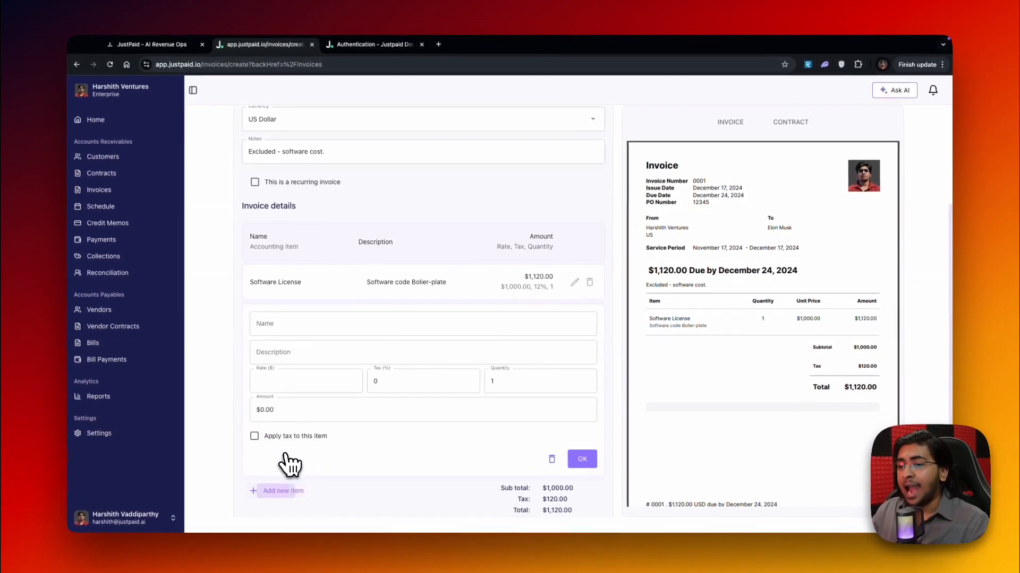
scroll(326, 398, down, 1)
click(321, 320)
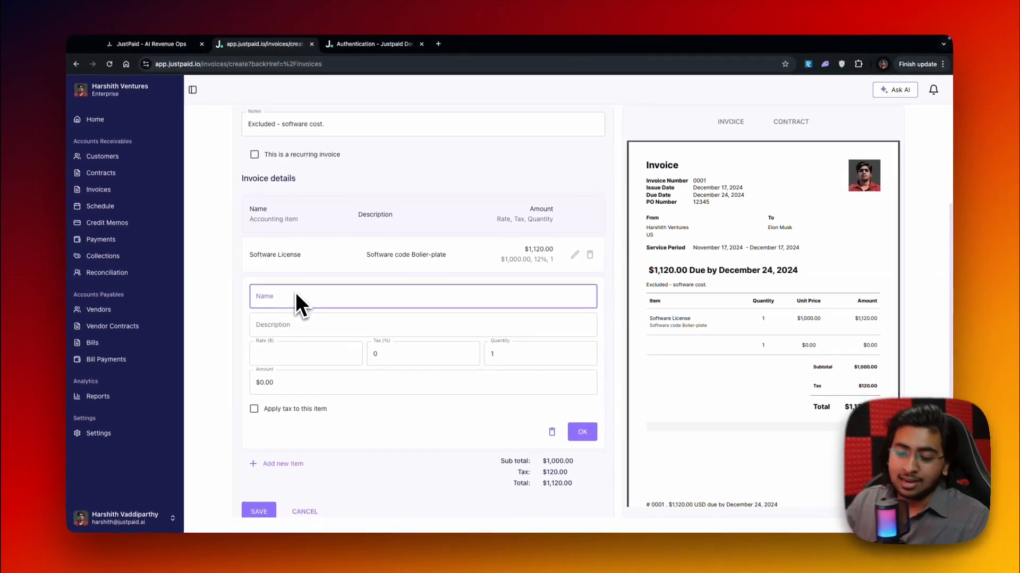
text(Codebase - Builderpl)
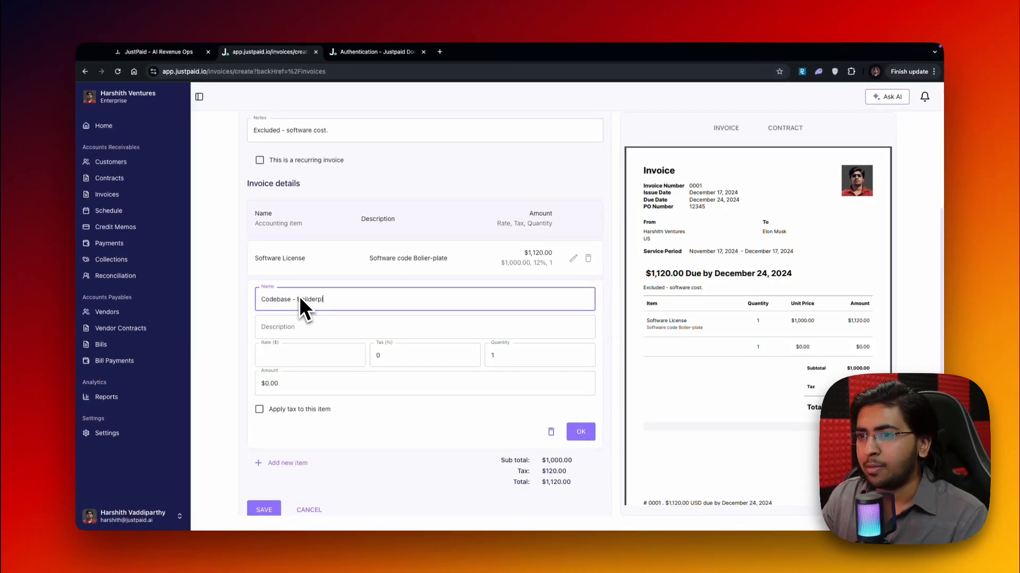
text(ate)
key(Tab)
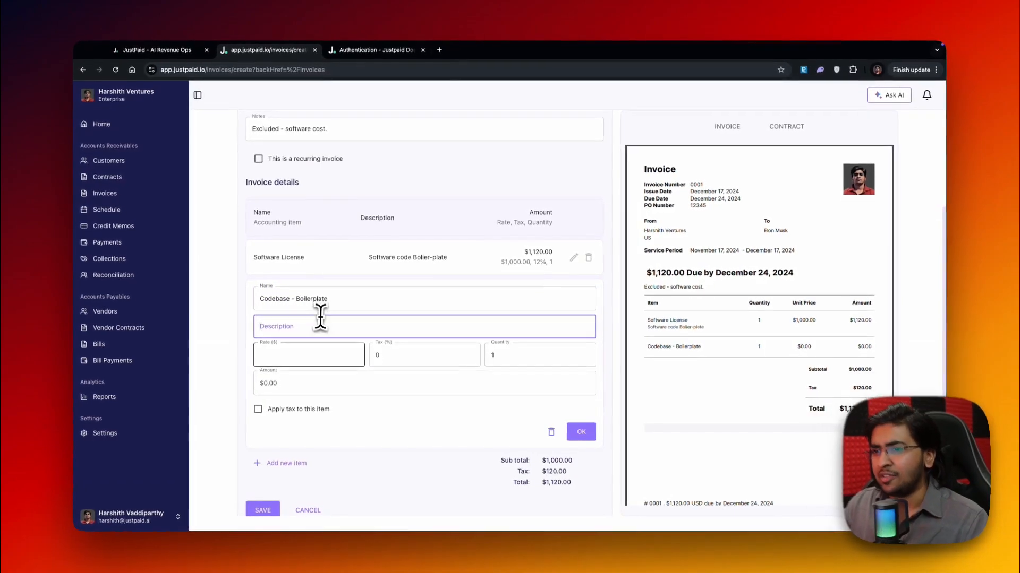
Set the Codebase - Boilerplate item's rate to $200 and its tax to 12%, and confirm the item
click(314, 352)
text(200)
click(398, 355)
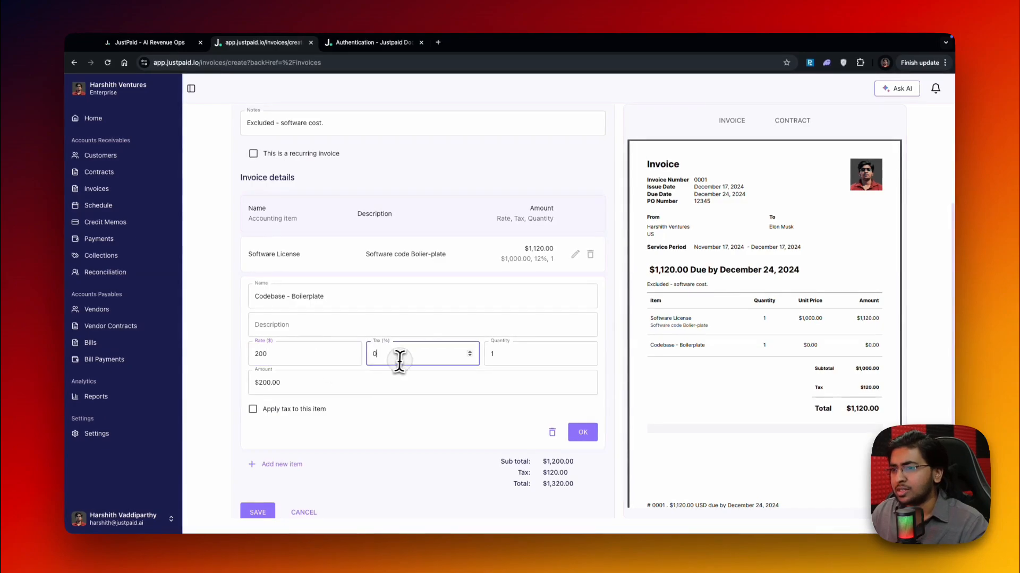
text(12)
key(BackSpace)
key(BackSpace)
text(12)
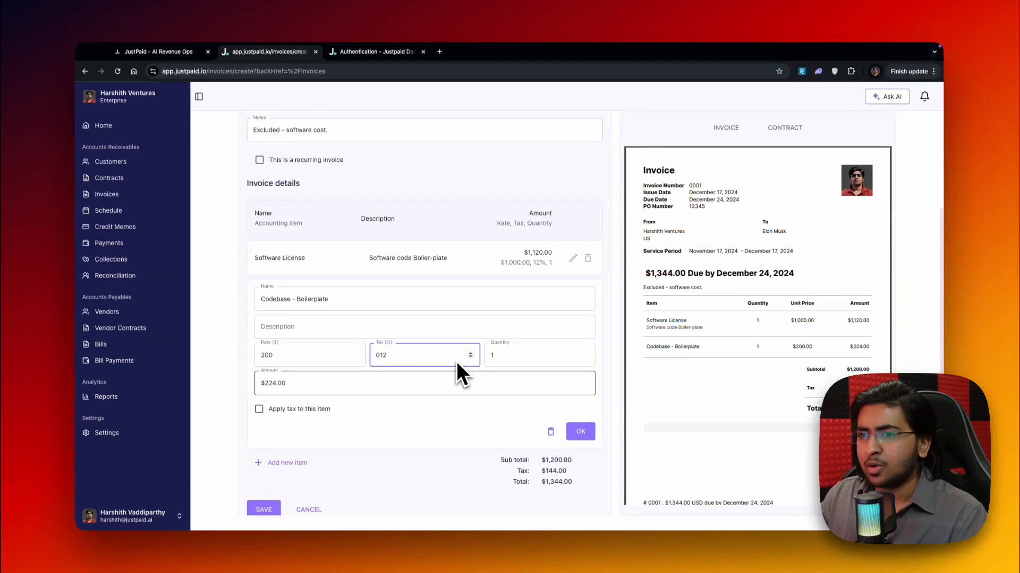
click(579, 431)
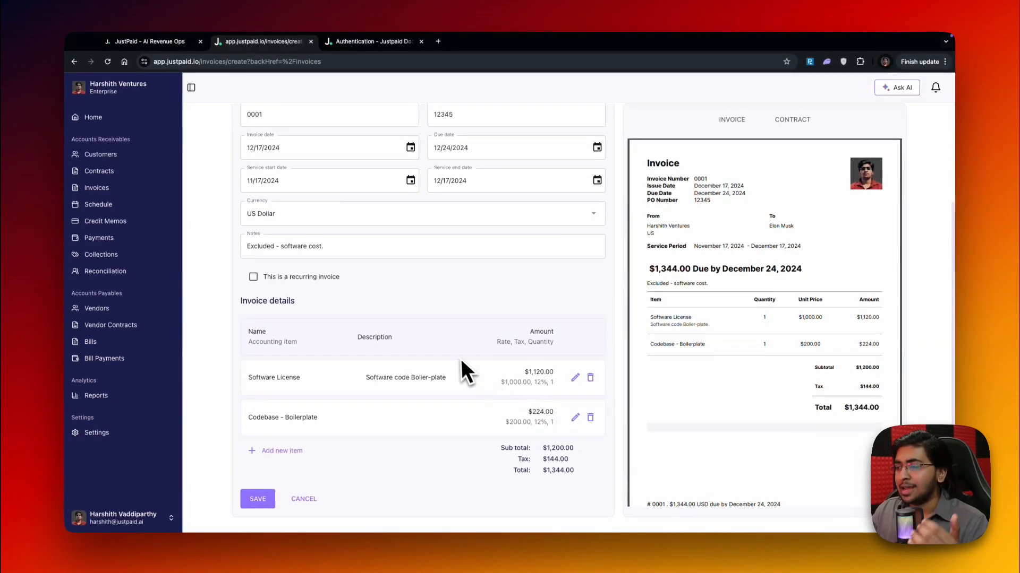
Save the invoice and look over its details and PDF preview
drag(633, 324, 685, 336)
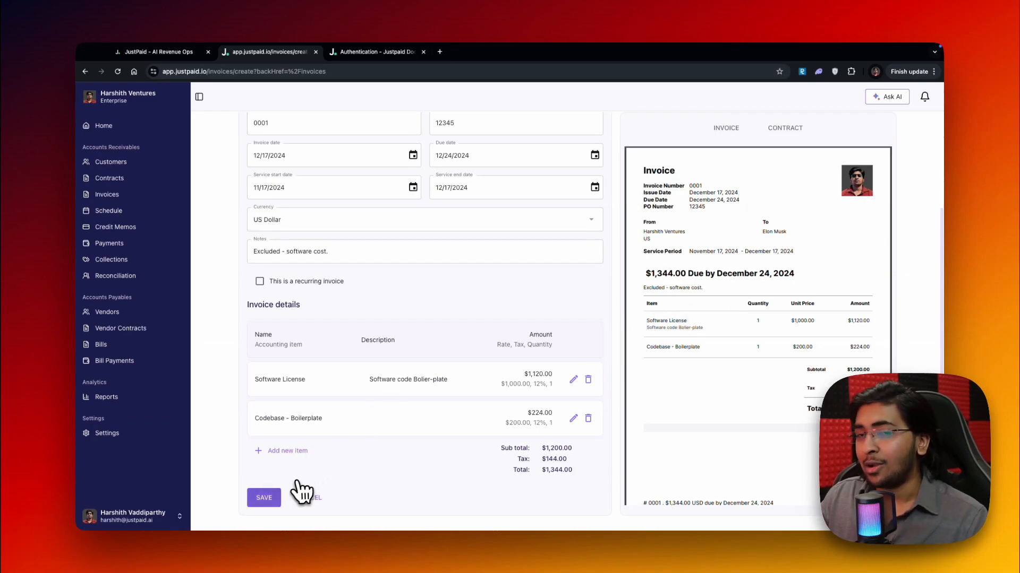
click(273, 498)
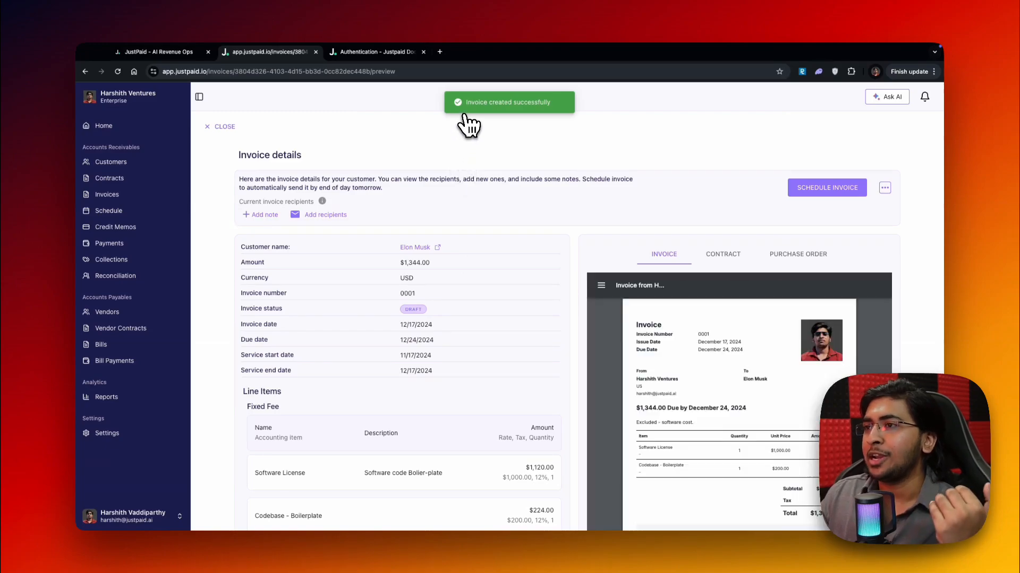
scroll(584, 186, down, 2)
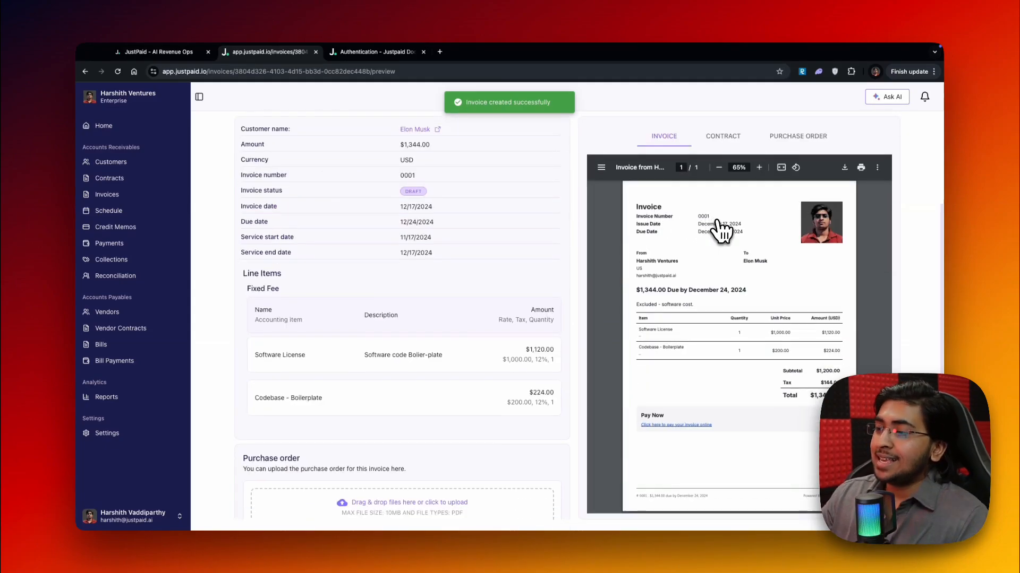
scroll(760, 279, up, 2)
scroll(769, 291, down, 2)
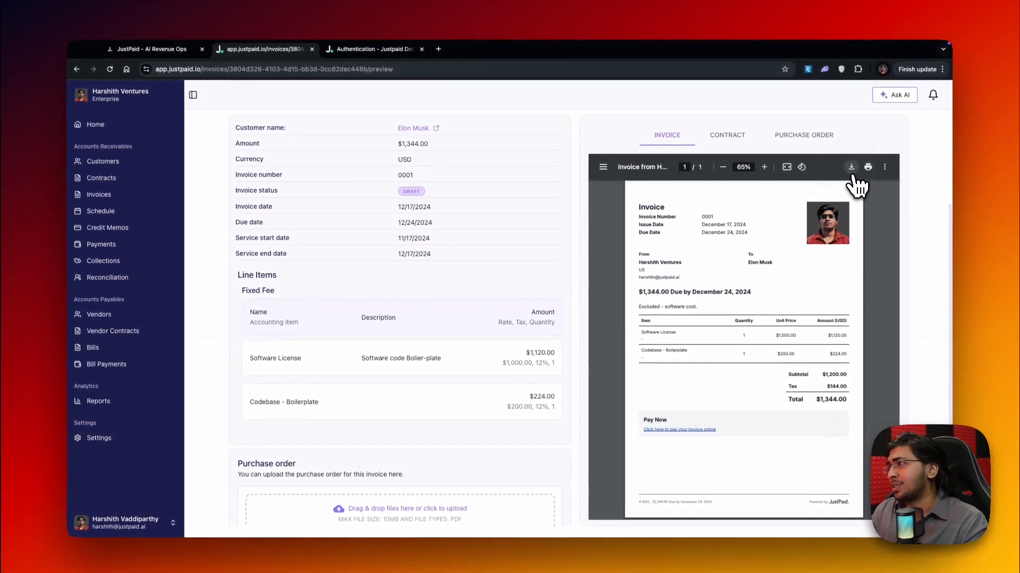
Download the invoice PDF under the file name 123, choosing the folder to save it in
click(851, 167)
text(123)
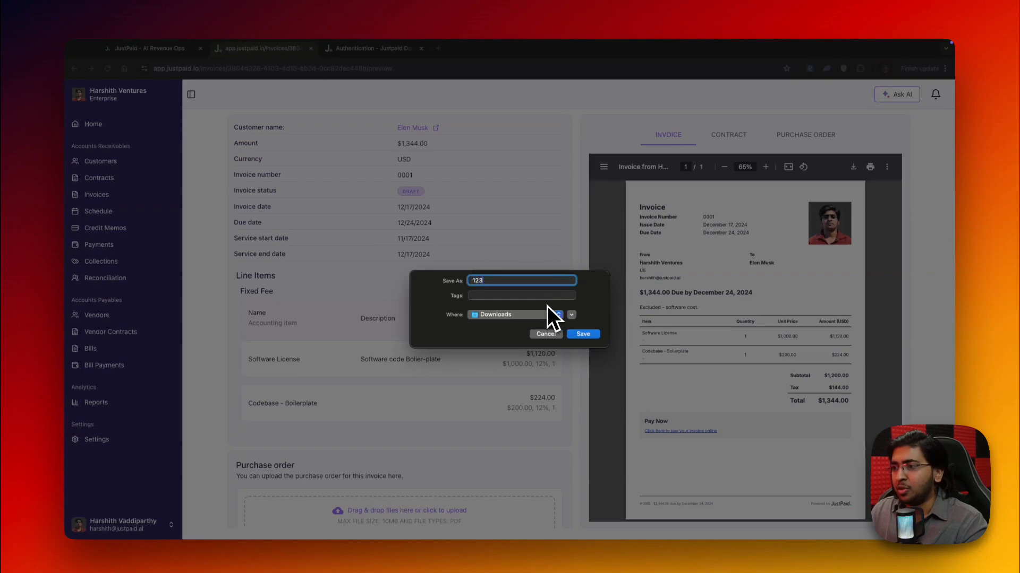
click(518, 314)
click(499, 391)
click(583, 334)
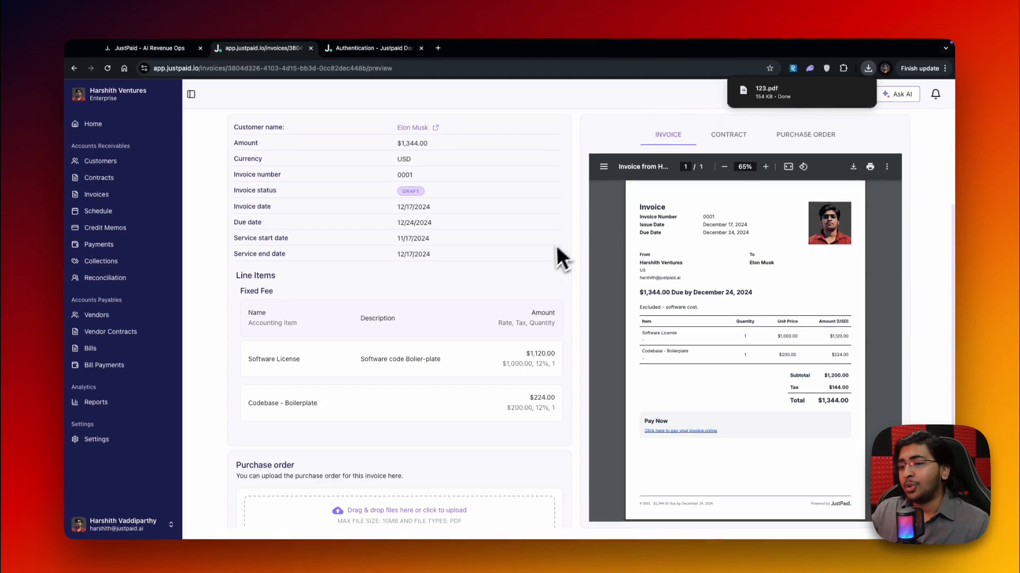
Review the invoice's line items, purchase order, additional files and lifecycle sections
scroll(557, 245, down, 5)
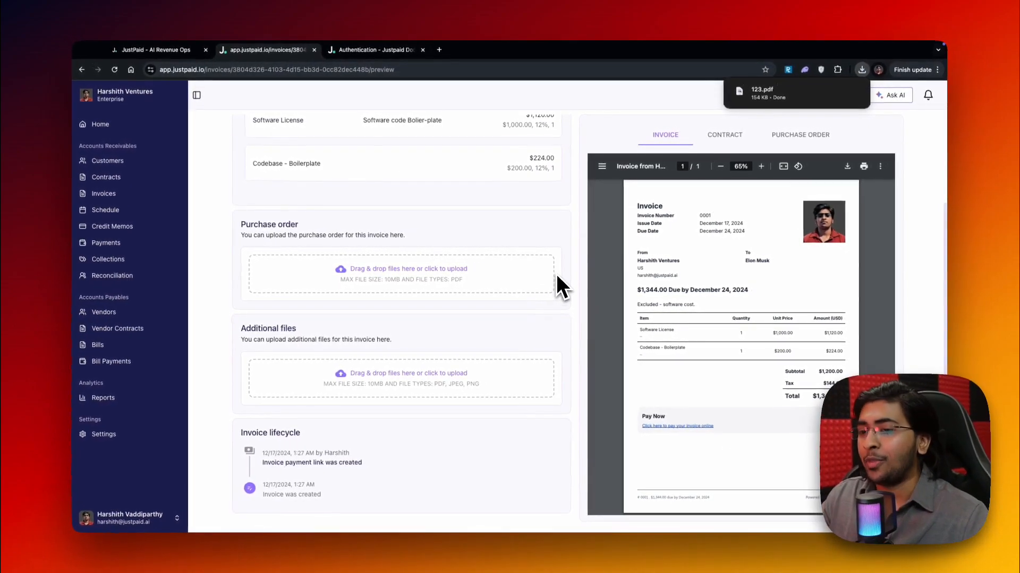
scroll(422, 403, up, 5)
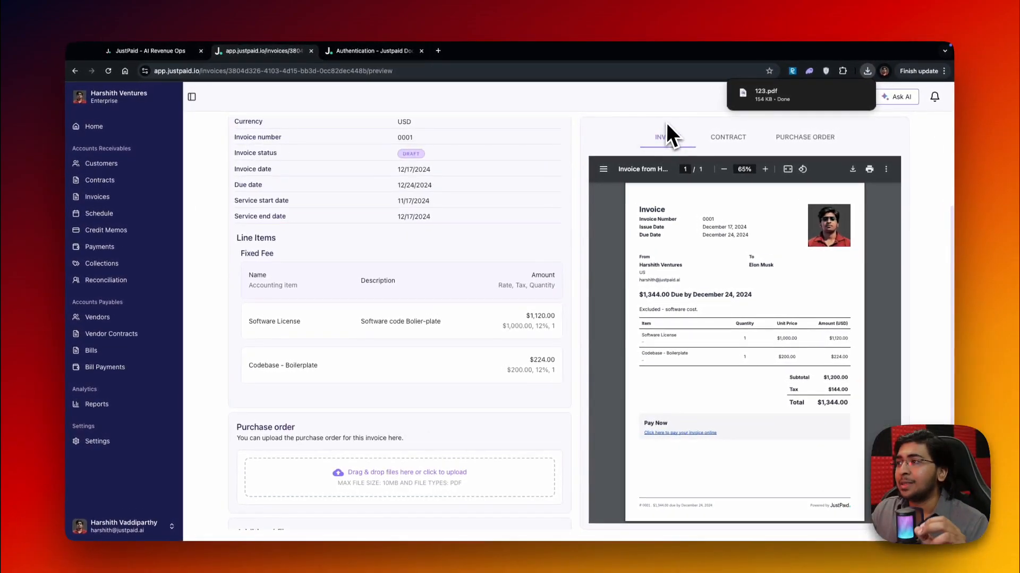
scroll(504, 250, up, 5)
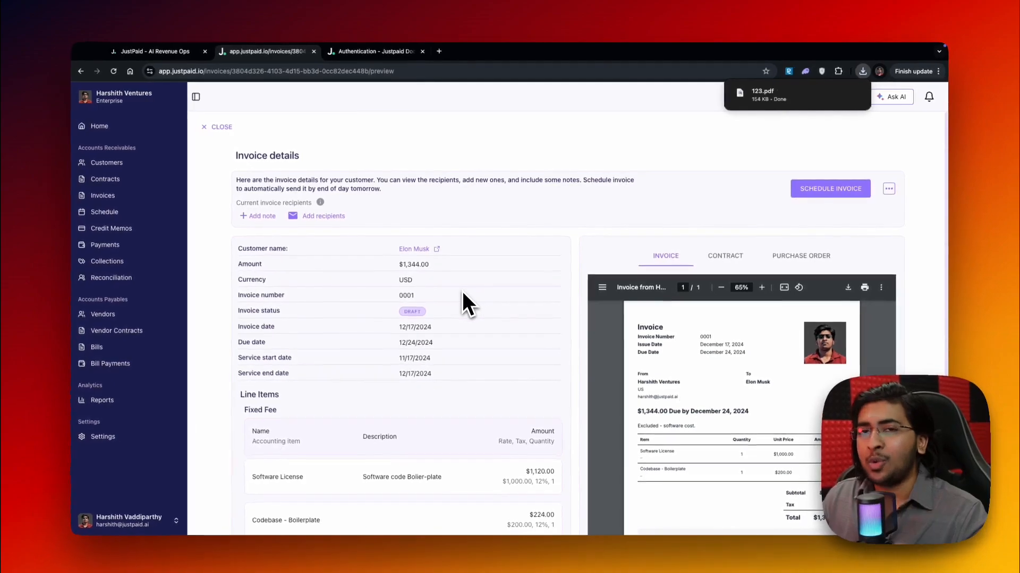
scroll(462, 291, down, 7)
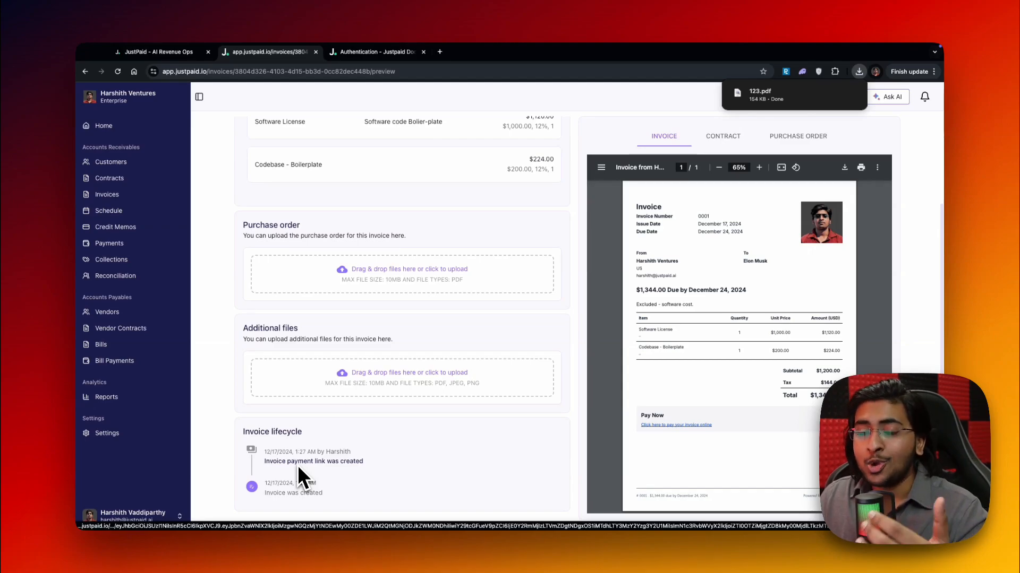
scroll(297, 466, up, 7)
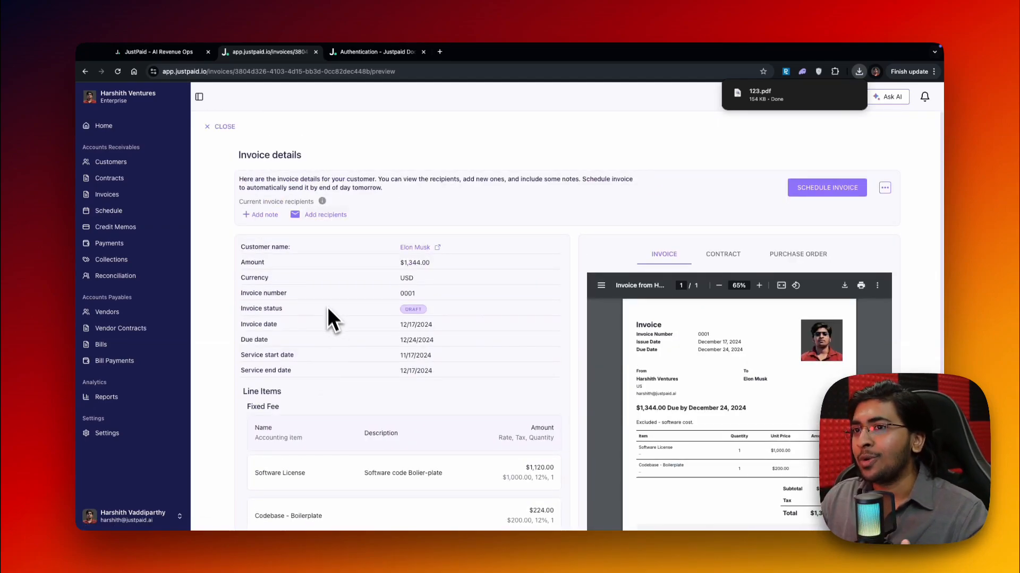
Add a Cc recipient to the invoice by entering the recipient's e-mail address, and save it
click(321, 214)
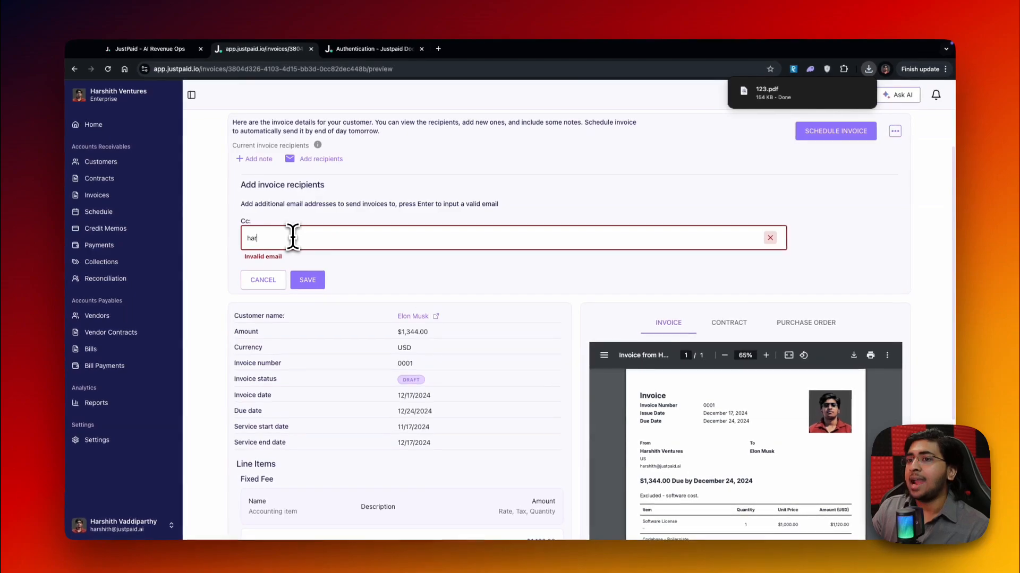
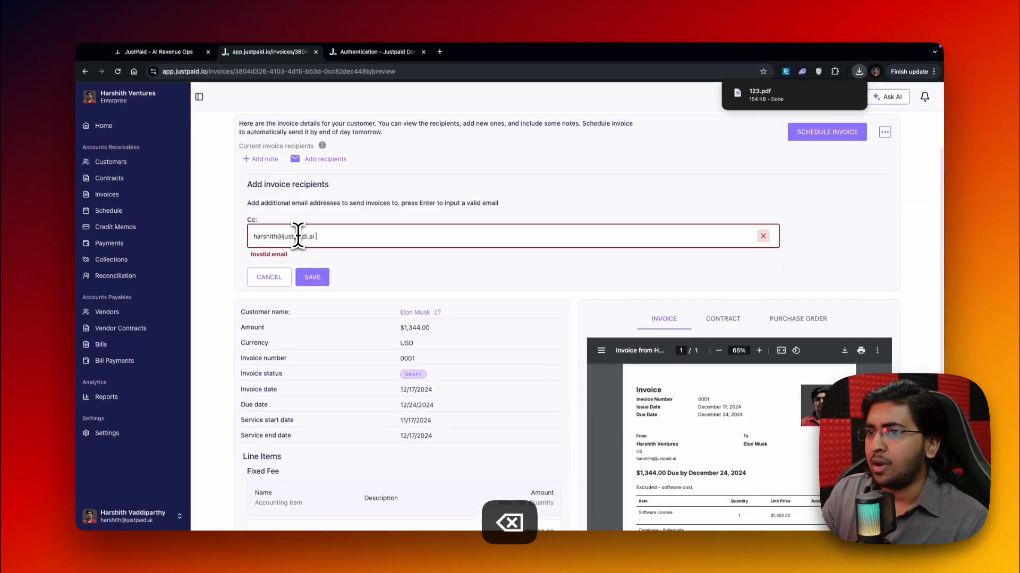
click(298, 257)
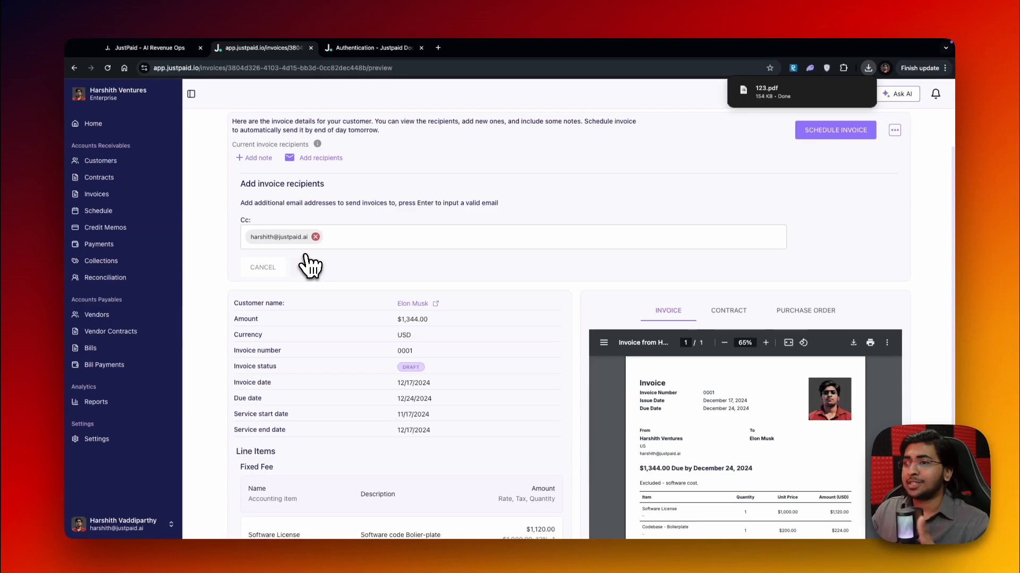
click(310, 265)
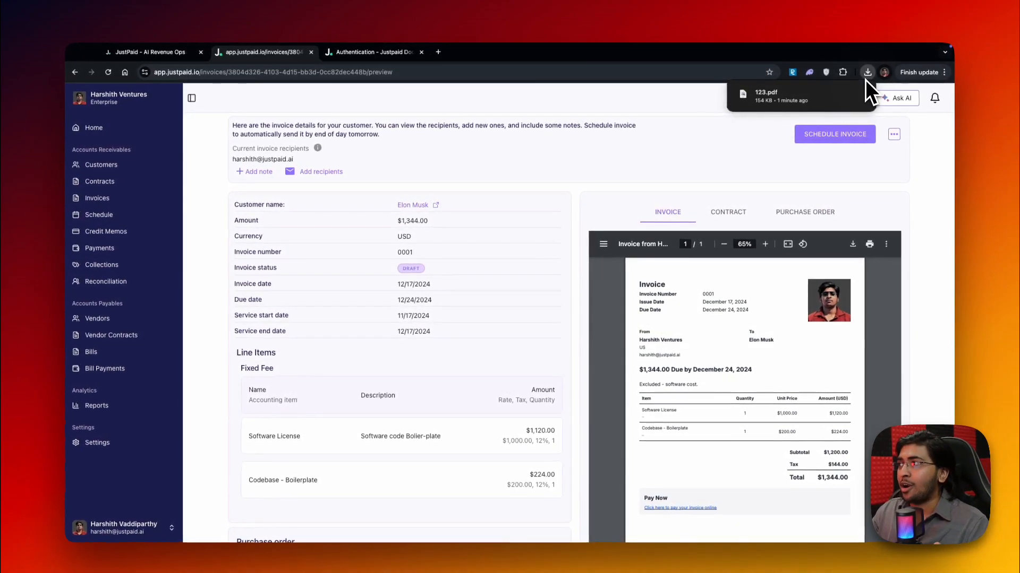
Open the payment link from the invoice lifecycle, view the Plaid prompt for adding a bank account, and dismiss it
scroll(398, 319, down, 6)
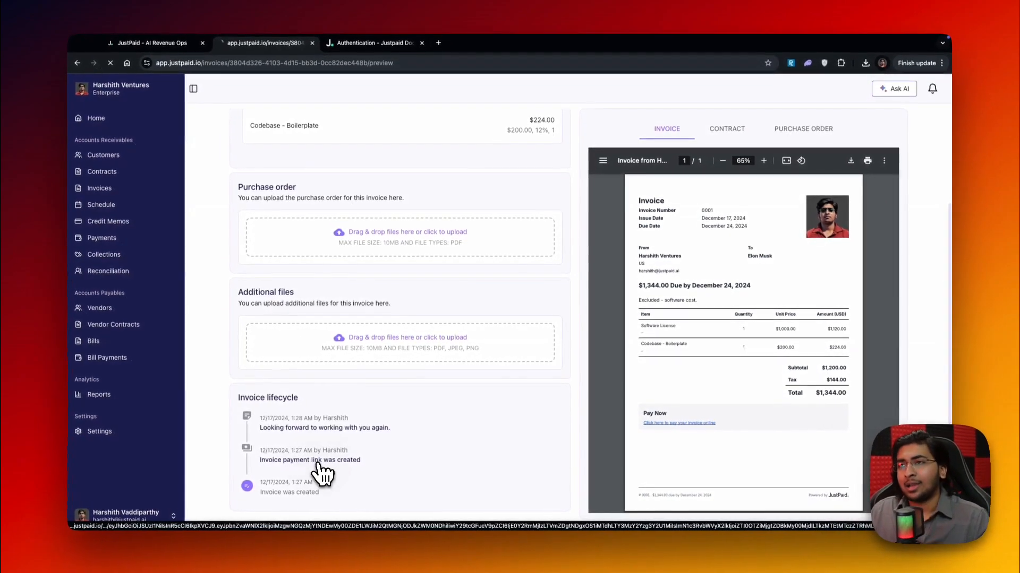
click(322, 468)
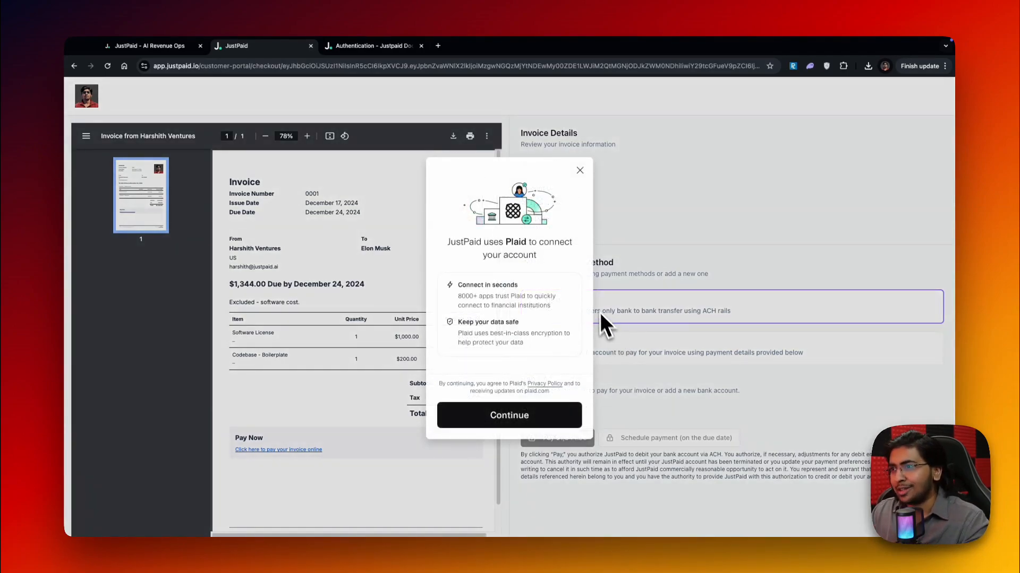
click(580, 170)
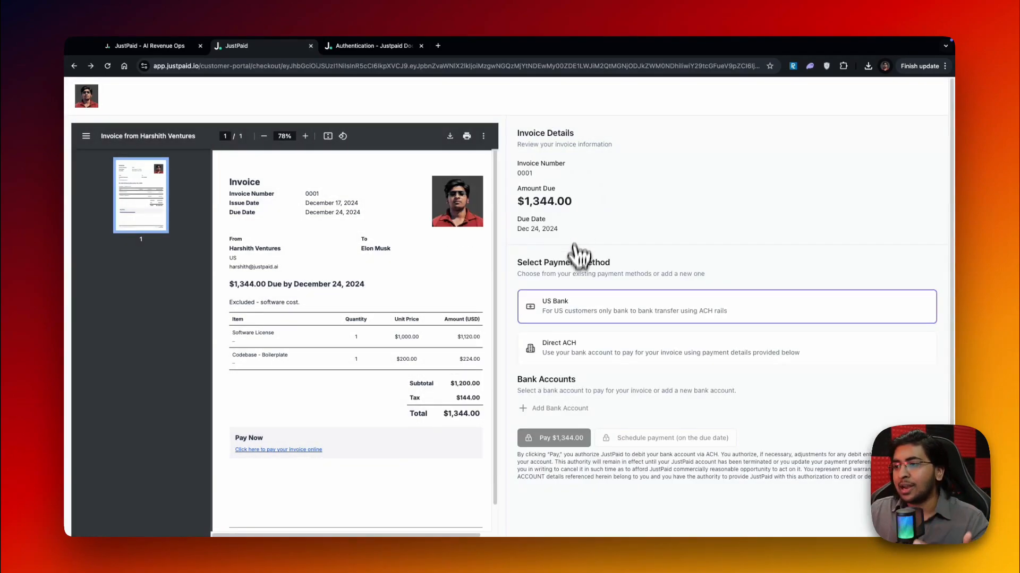
click(560, 408)
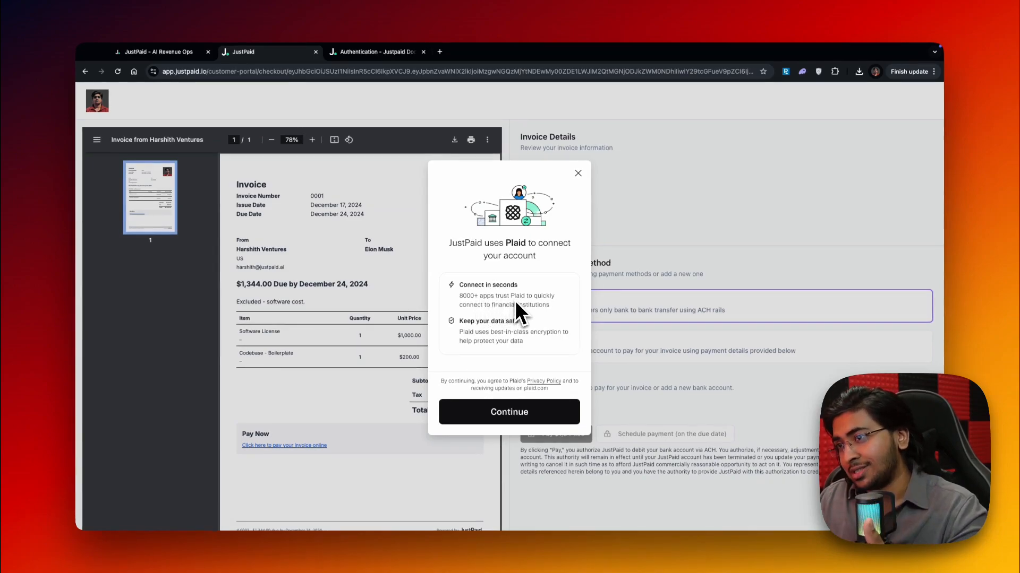
click(577, 174)
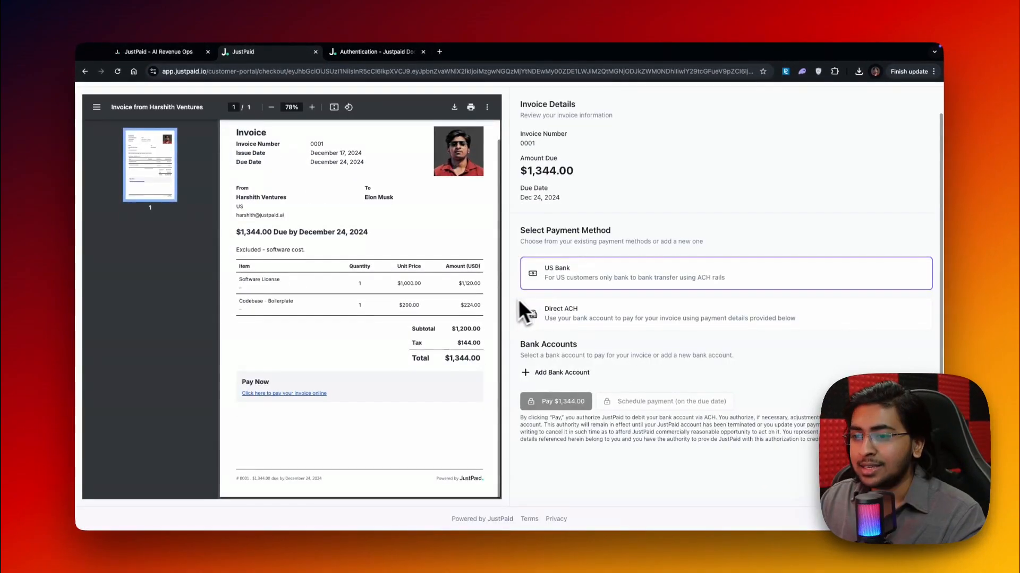
Review the invoice on the checkout page and compare the US Bank and Direct ACH payment methods
scroll(439, 307, down, 1)
scroll(438, 307, up, 1)
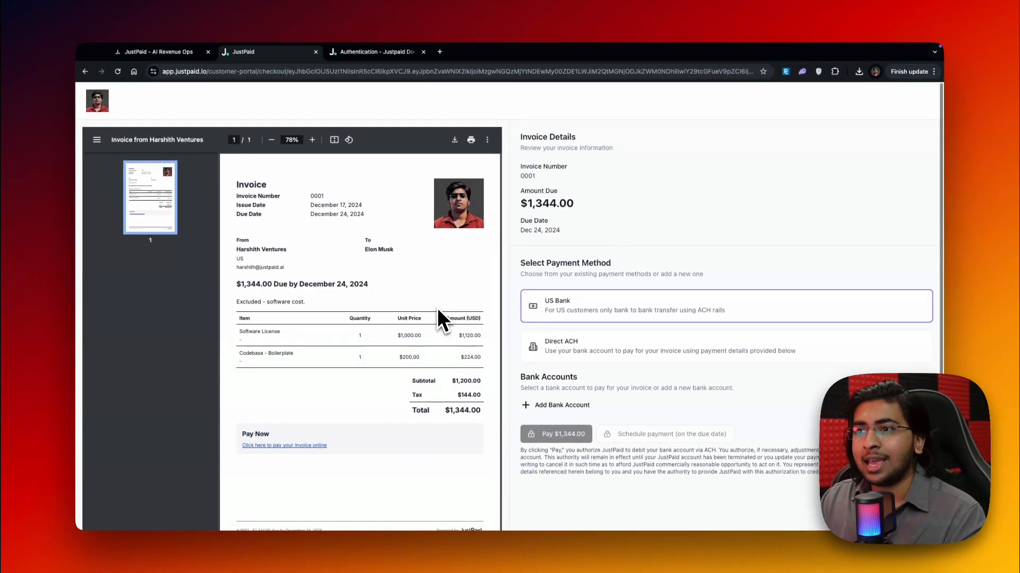
scroll(436, 308, down, 1)
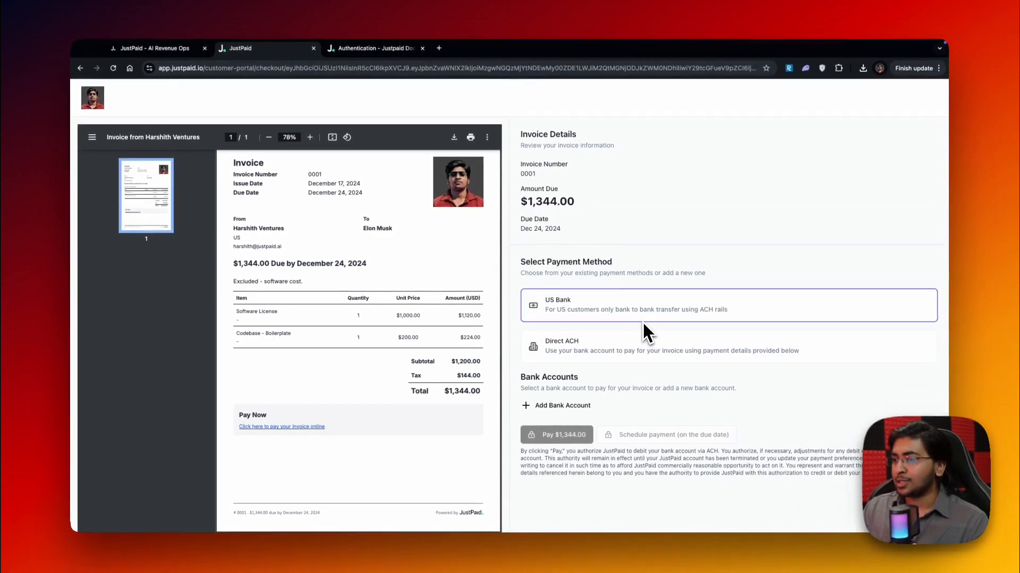
click(641, 335)
click(639, 319)
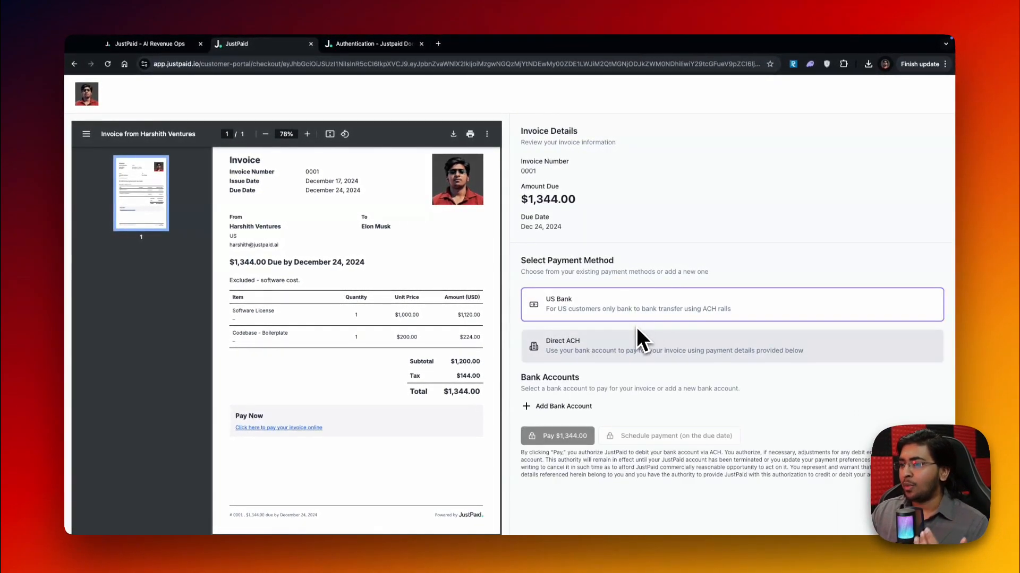
click(632, 339)
click(629, 318)
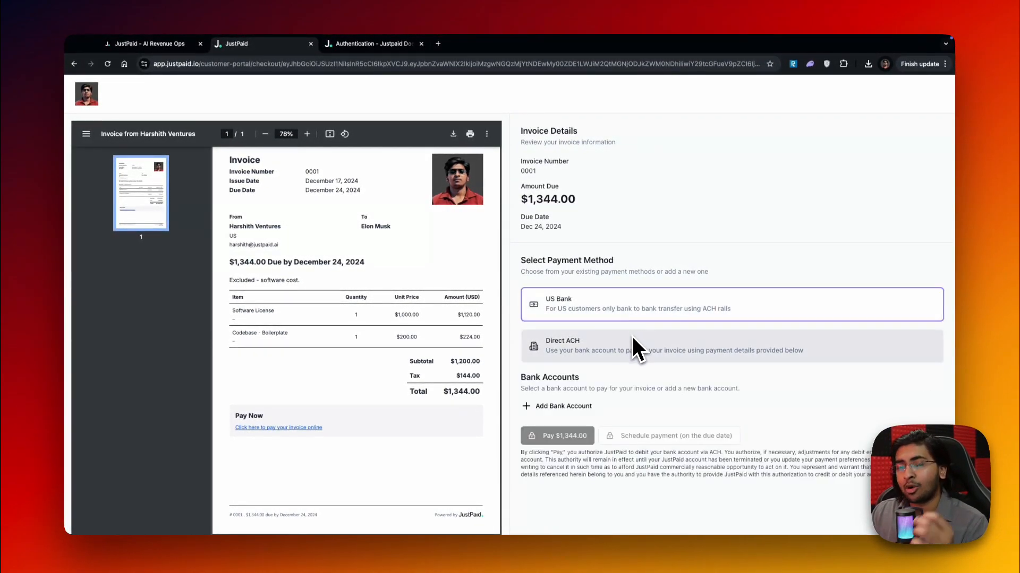